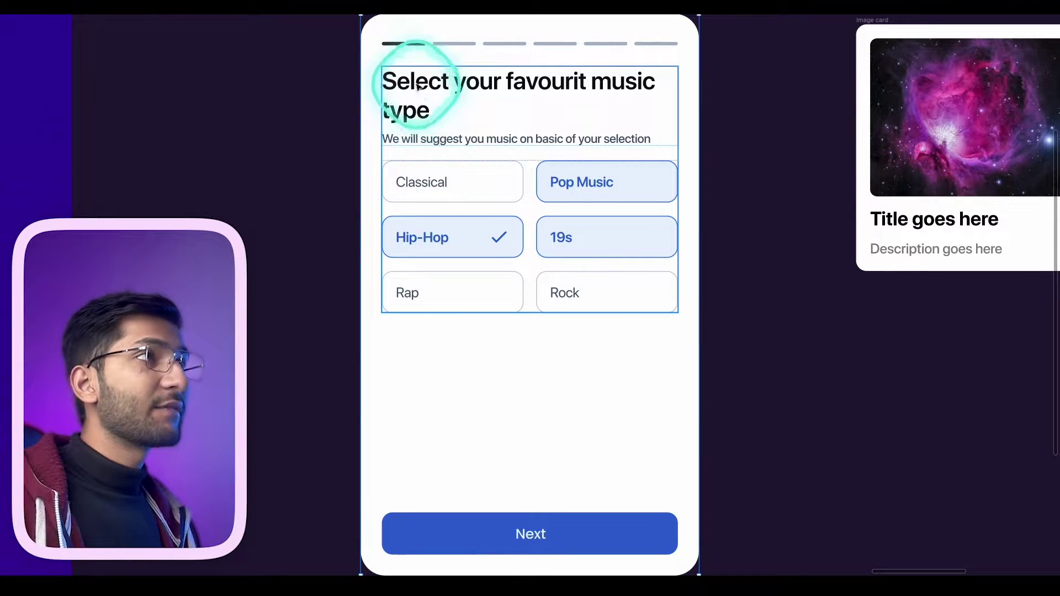
- Display the editor's interface panels and widen the UI design frame to about 477 px
{"action": "double_click", "coordinate": [405, 44]}
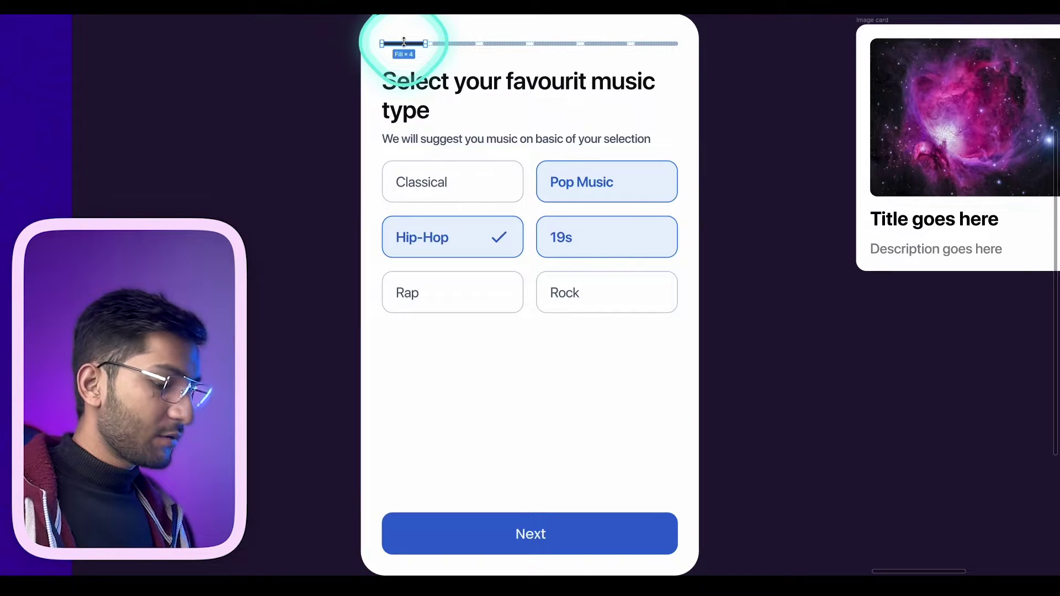
{"action": "key", "text": "ctrl+backslash"}
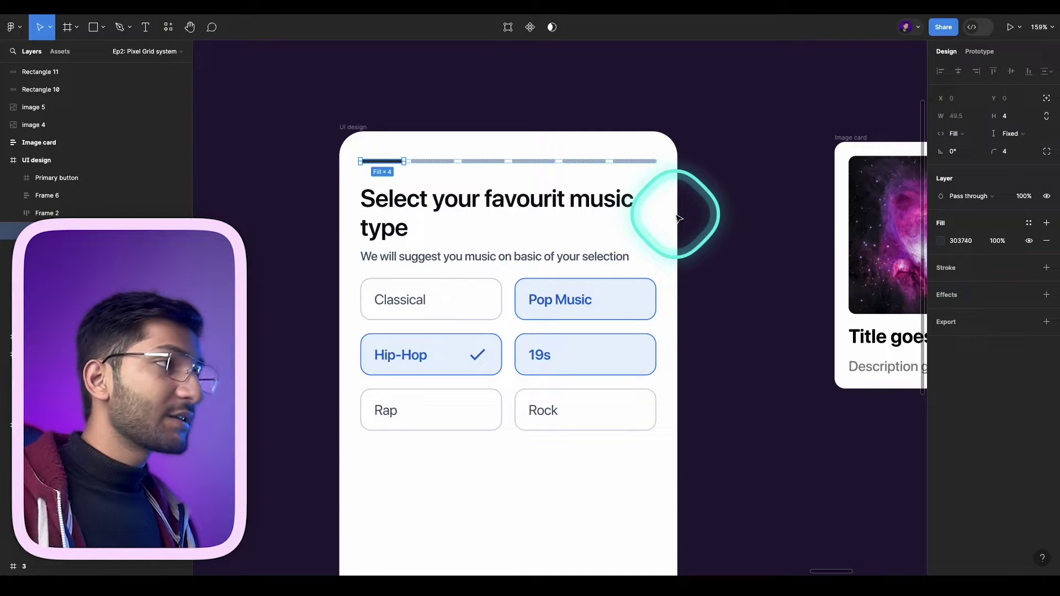
{"action": "left_click", "coordinate": [680, 215]}
{"action": "left_click_drag", "start_coordinate": [680, 208], "coordinate": [758, 206]}
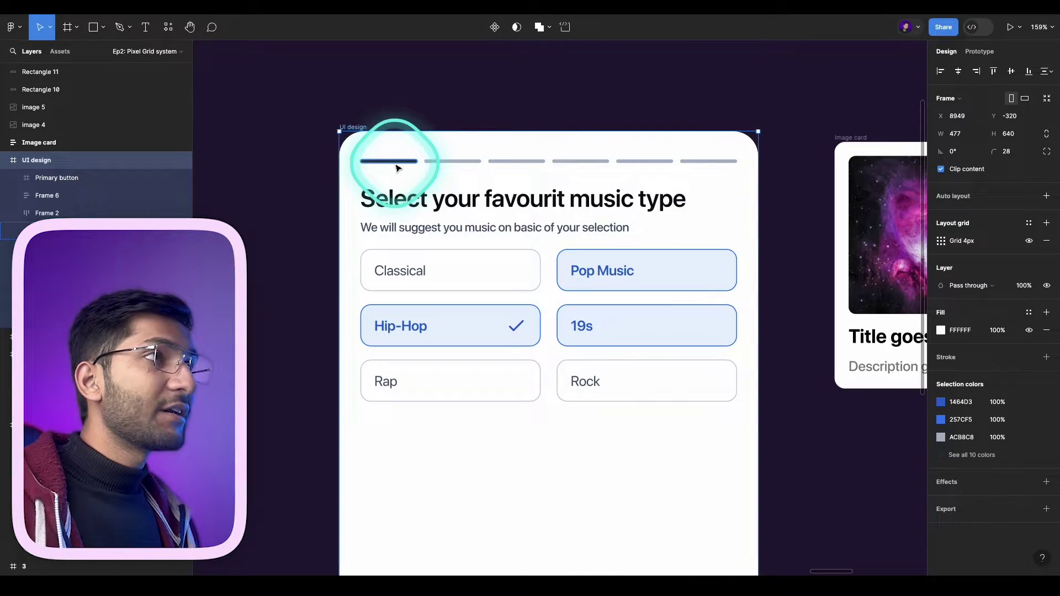
- Examine the Classical option's size, the Hip-Hop check icon's size, and the Hip-Hop label's spacing inside its option
{"action": "left_click", "coordinate": [476, 275]}
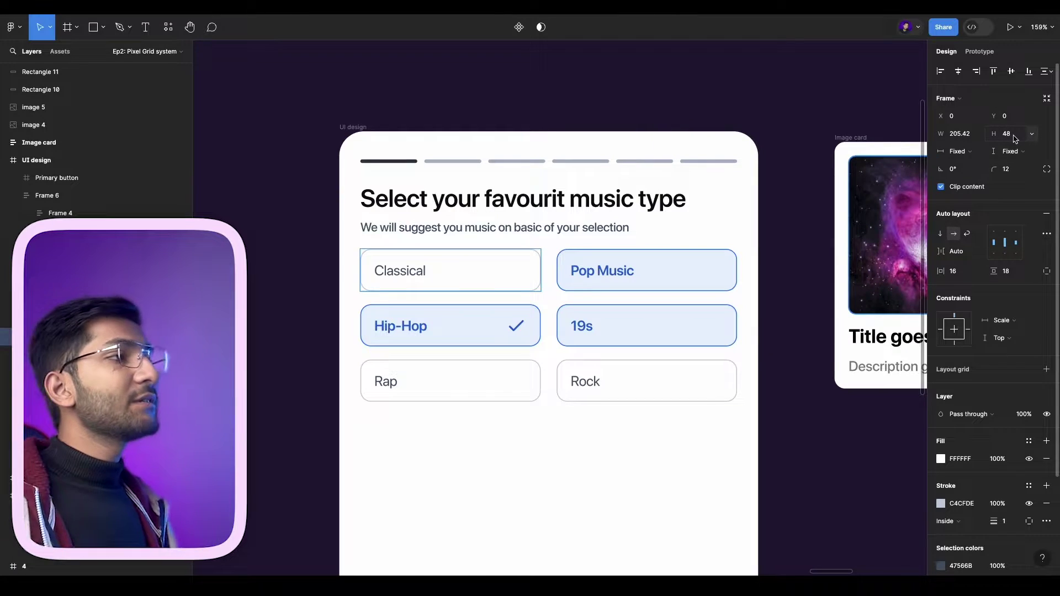
{"action": "scroll", "coordinate": [518, 332], "scroll_direction": "up", "scroll_amount": 5}
{"action": "left_click", "coordinate": [518, 326]}
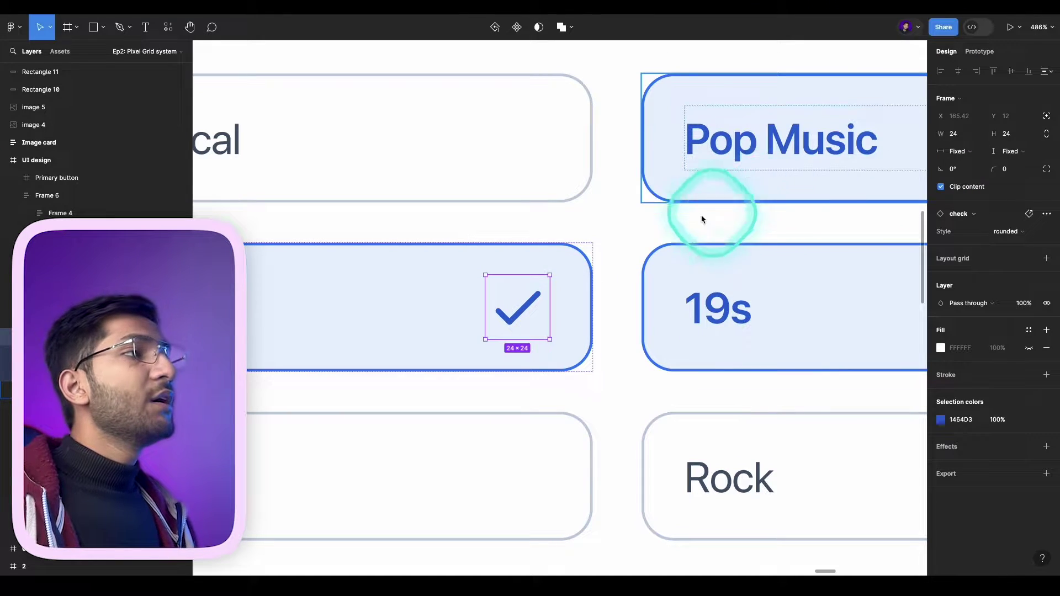
{"action": "scroll", "coordinate": [562, 264], "scroll_direction": "down", "scroll_amount": 3}
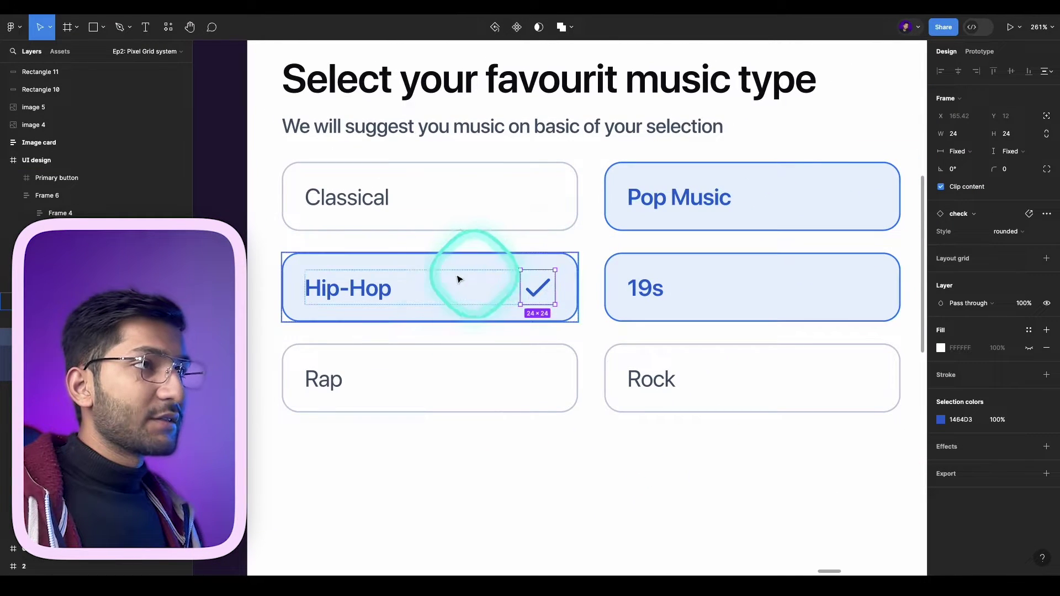
{"action": "left_click", "coordinate": [325, 285]}
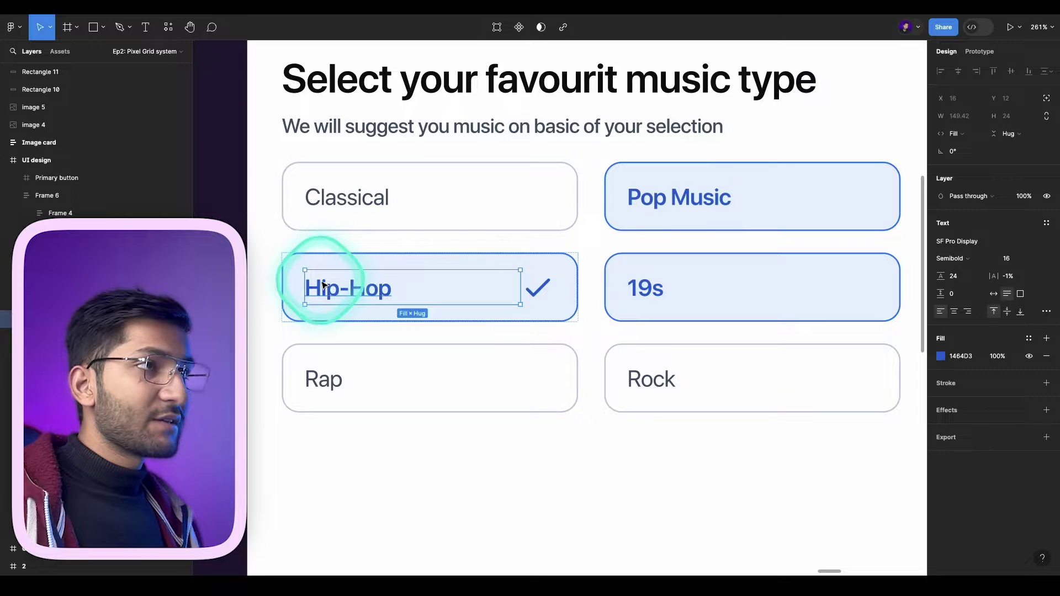
{"action": "key", "text": "alt"}
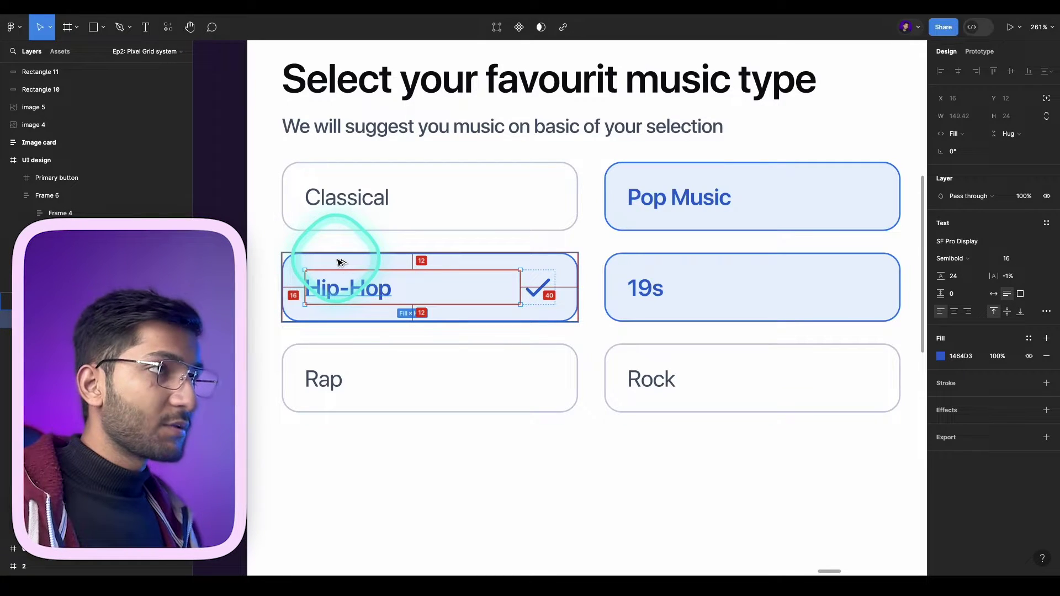
{"action": "key", "text": "alt"}
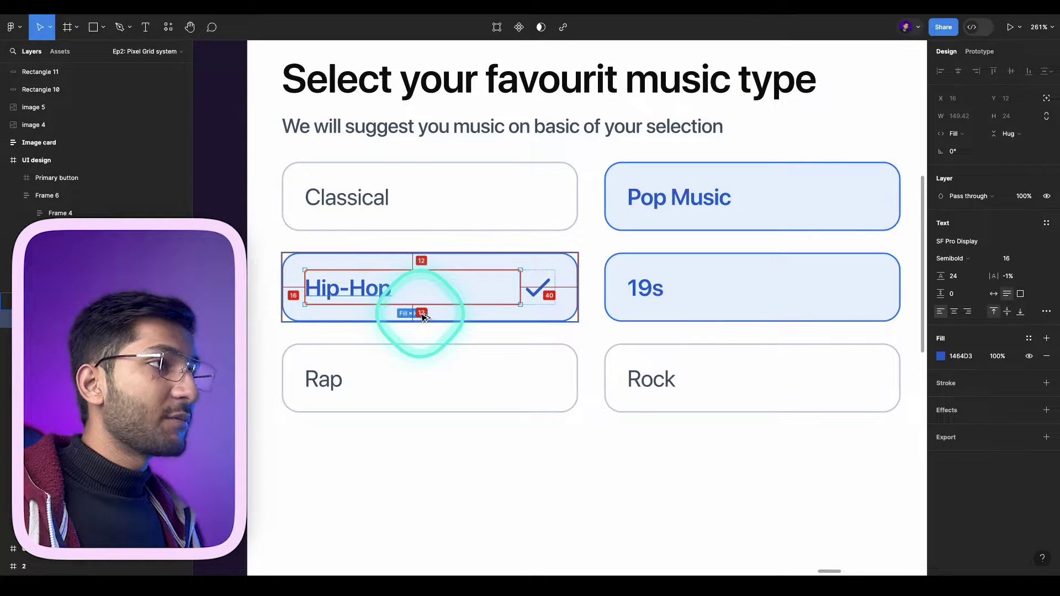
{"action": "scroll", "coordinate": [504, 409], "scroll_direction": "down", "scroll_amount": 2}
{"action": "left_click", "coordinate": [463, 309]}
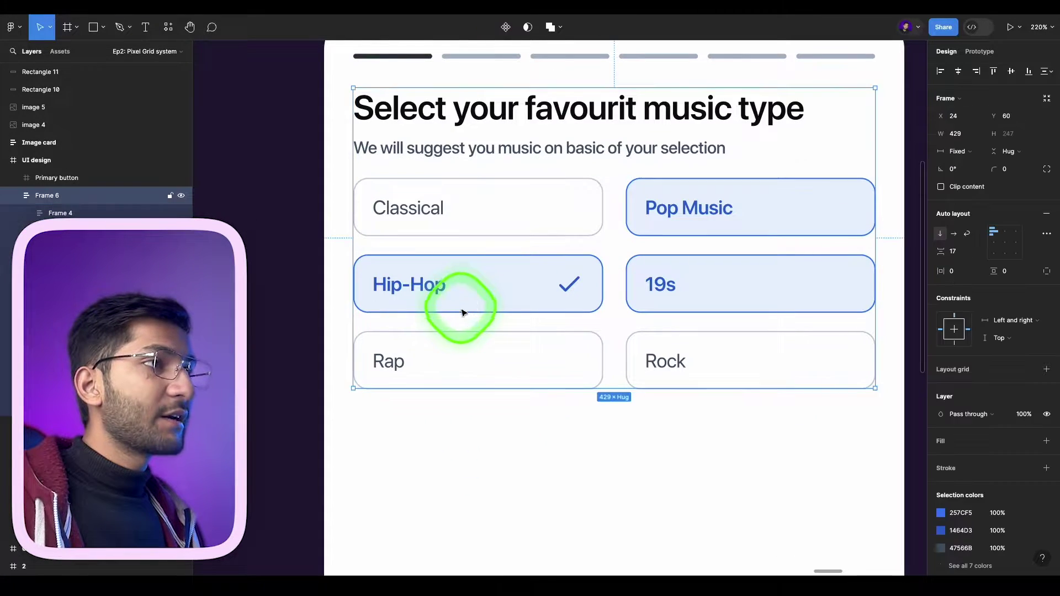
{"action": "key", "text": "alt"}
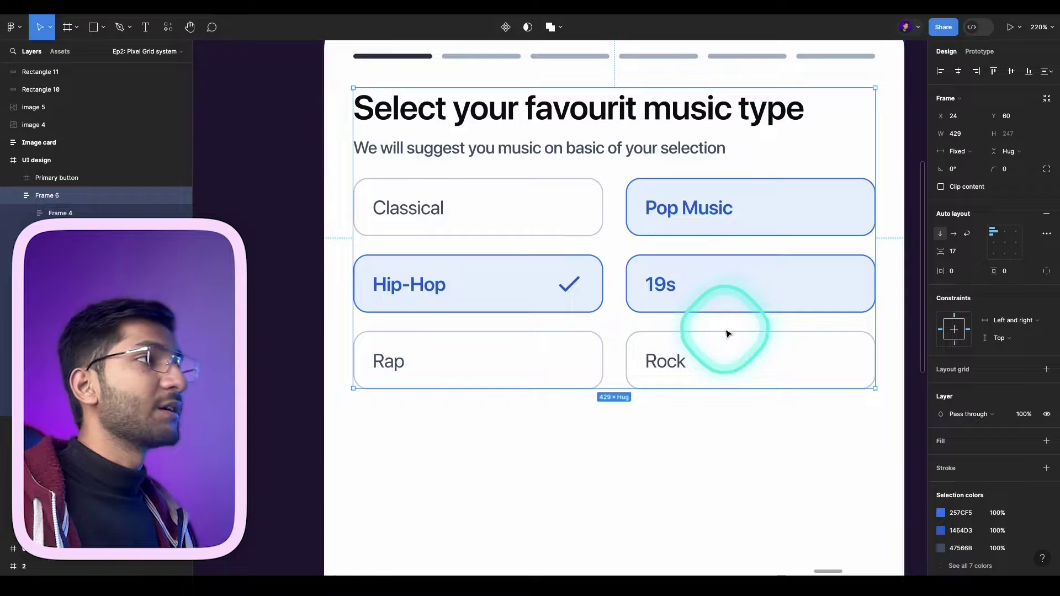
{"action": "scroll", "coordinate": [726, 334], "scroll_direction": "down", "scroll_amount": 3}
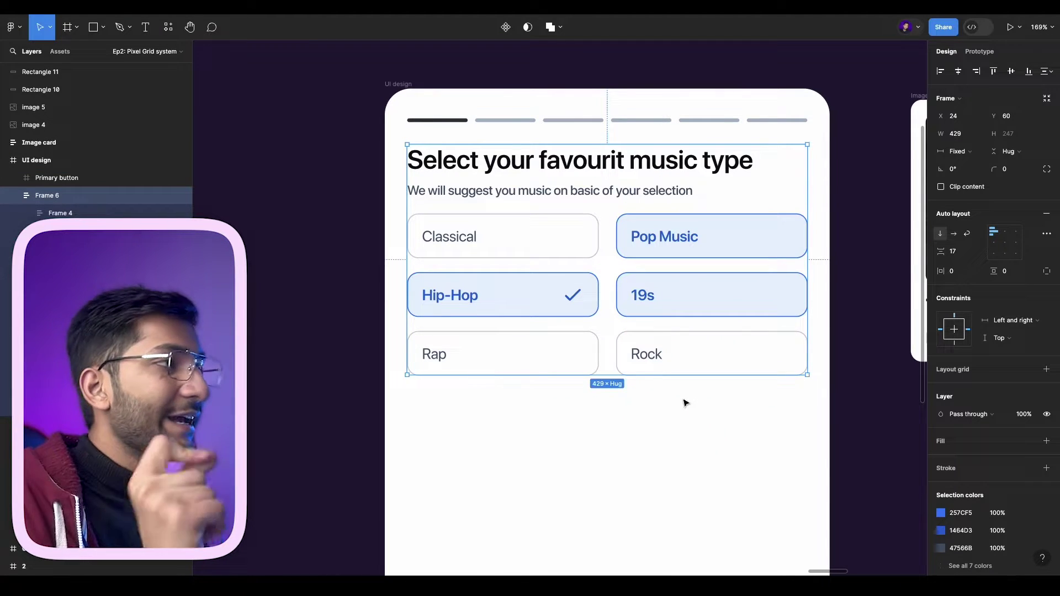
- Inspect the font size and line height of the heading and of the subtitle below it
{"action": "left_click", "coordinate": [611, 426]}
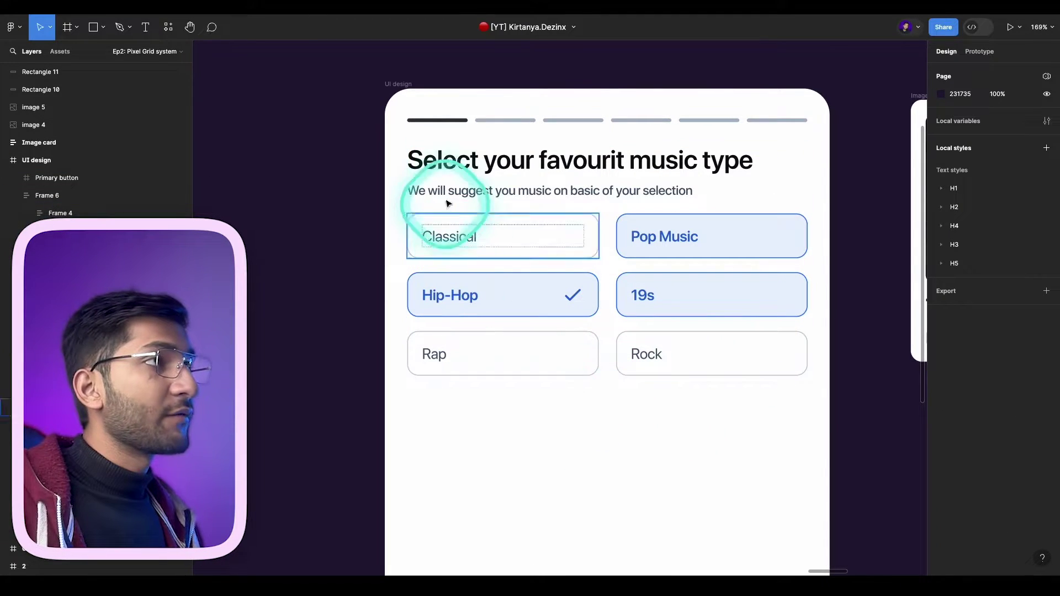
{"action": "left_click", "coordinate": [451, 167]}
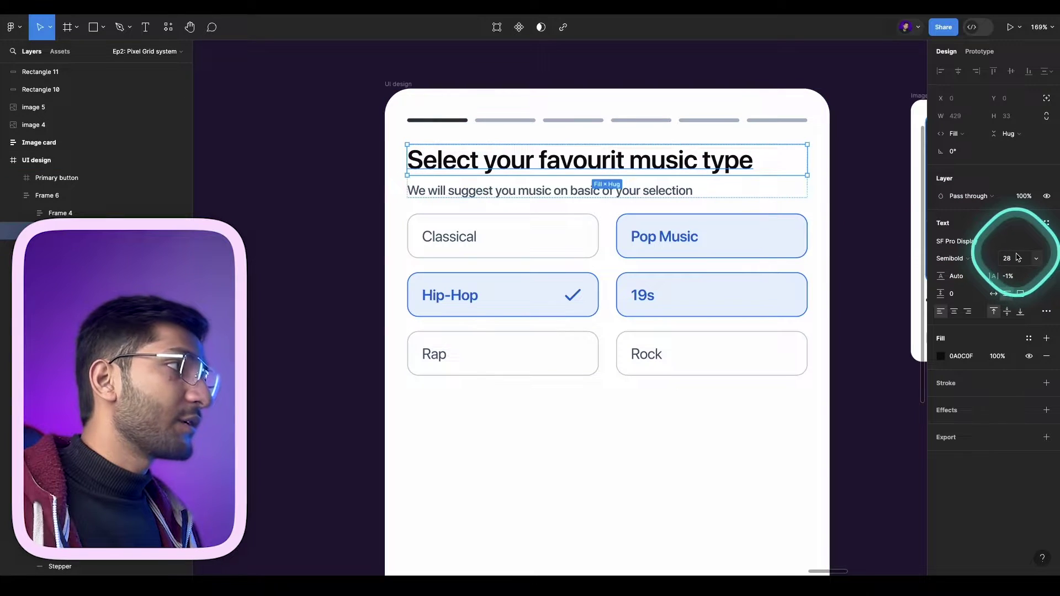
{"action": "left_click", "coordinate": [657, 190]}
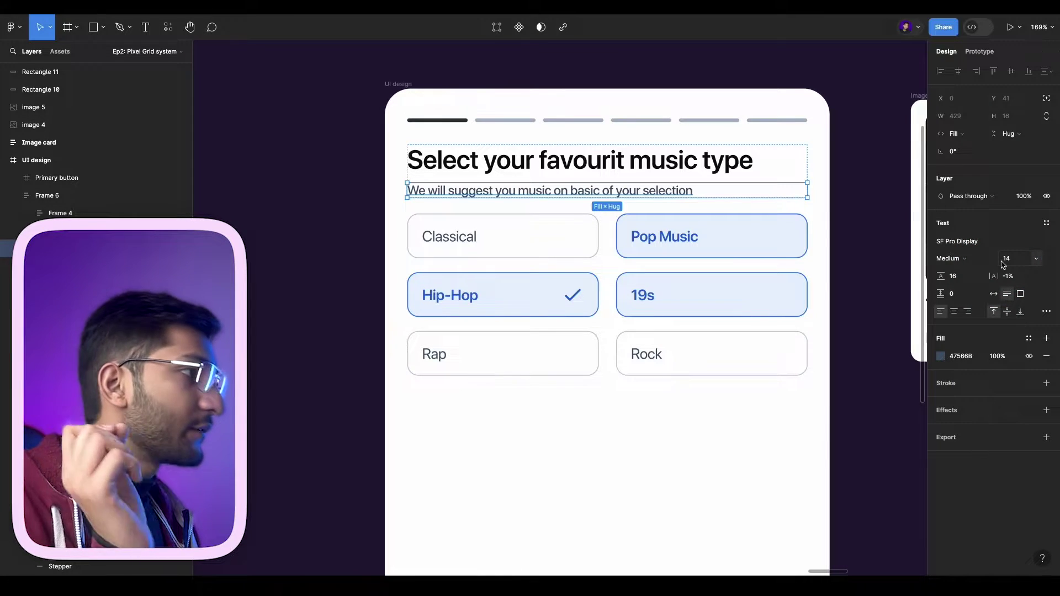
{"action": "scroll", "coordinate": [619, 414], "scroll_direction": "down", "scroll_amount": 2}
{"action": "left_click", "coordinate": [620, 414]}
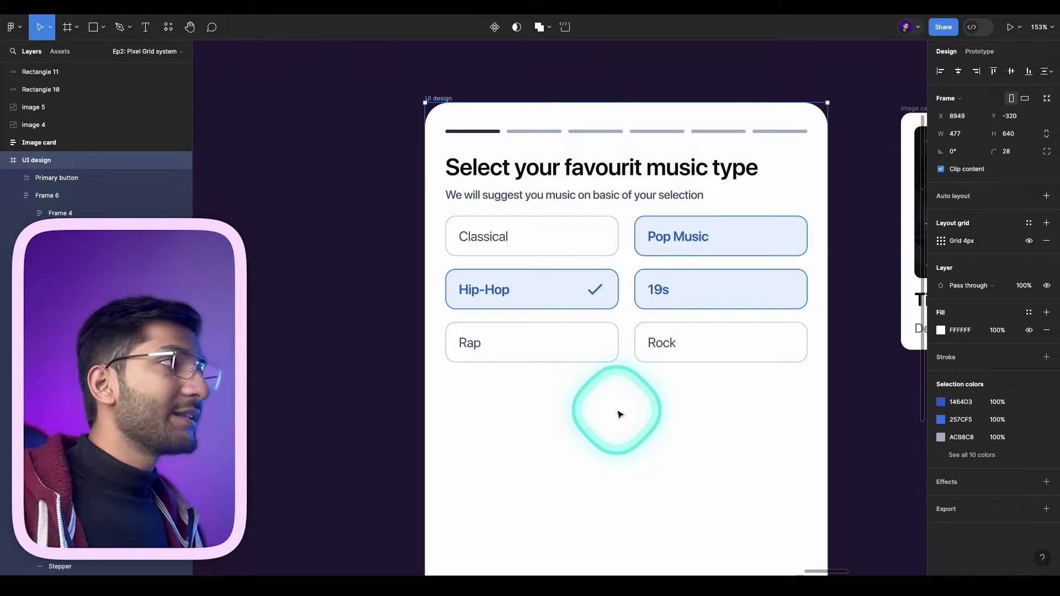
{"action": "left_click", "coordinate": [619, 414]}
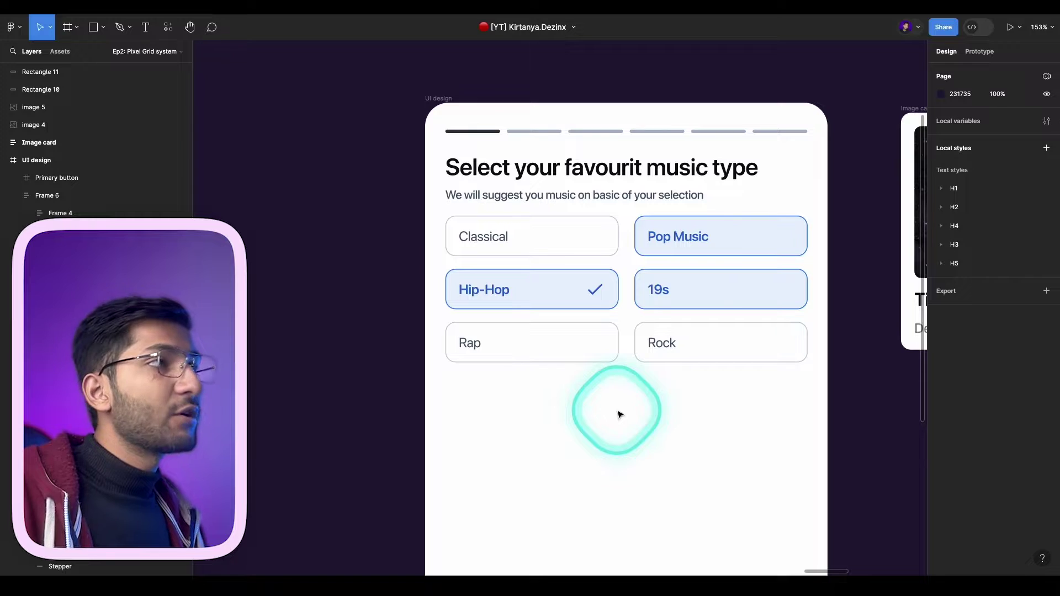
{"action": "left_click", "coordinate": [620, 415]}
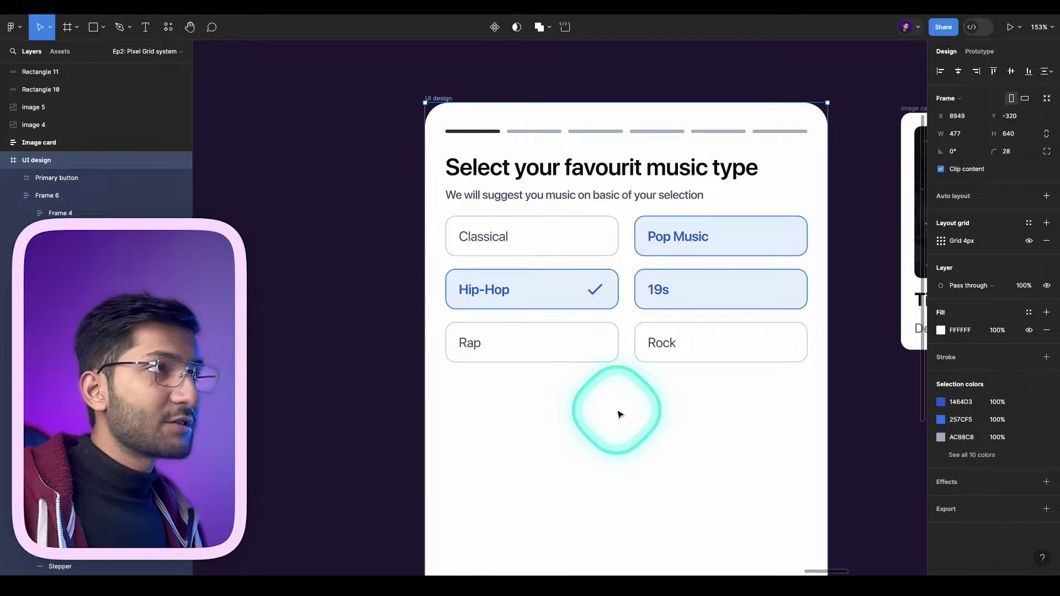
- Stretch the UI design frame downward to a height of about 791 px
{"action": "key", "text": "shift+2"}
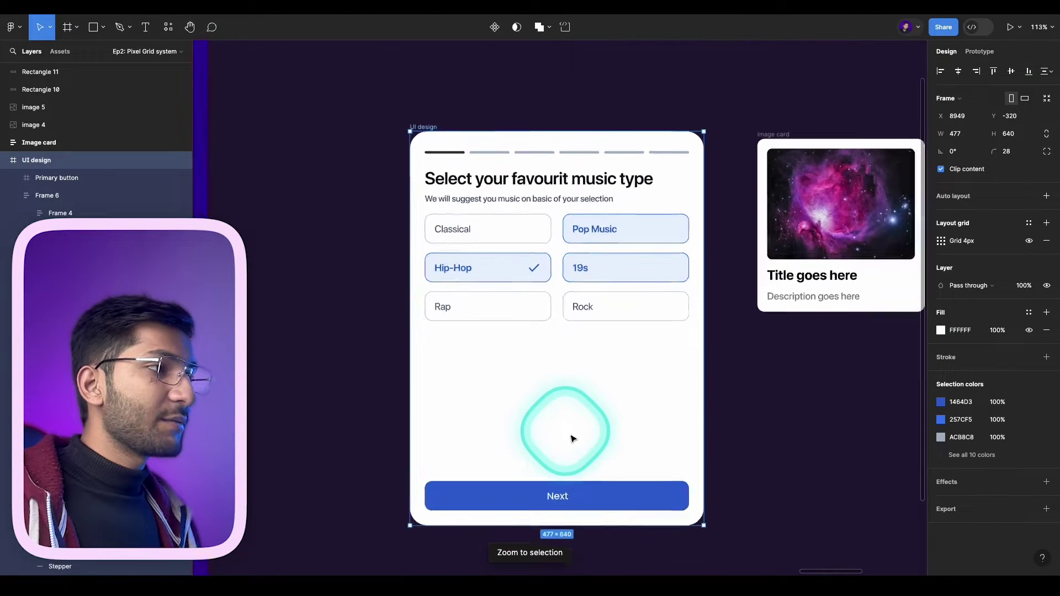
{"action": "left_click", "coordinate": [570, 418]}
{"action": "key", "text": "alt"}
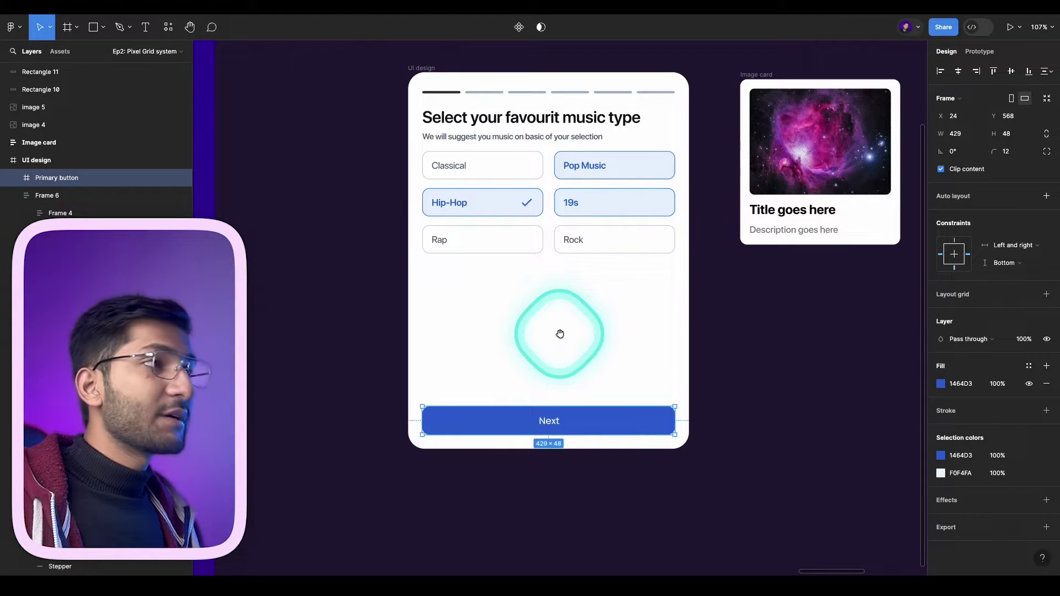
{"action": "left_click", "coordinate": [563, 336]}
{"action": "left_click_drag", "start_coordinate": [594, 452], "coordinate": [591, 538]}
{"action": "key", "text": "Escape"}
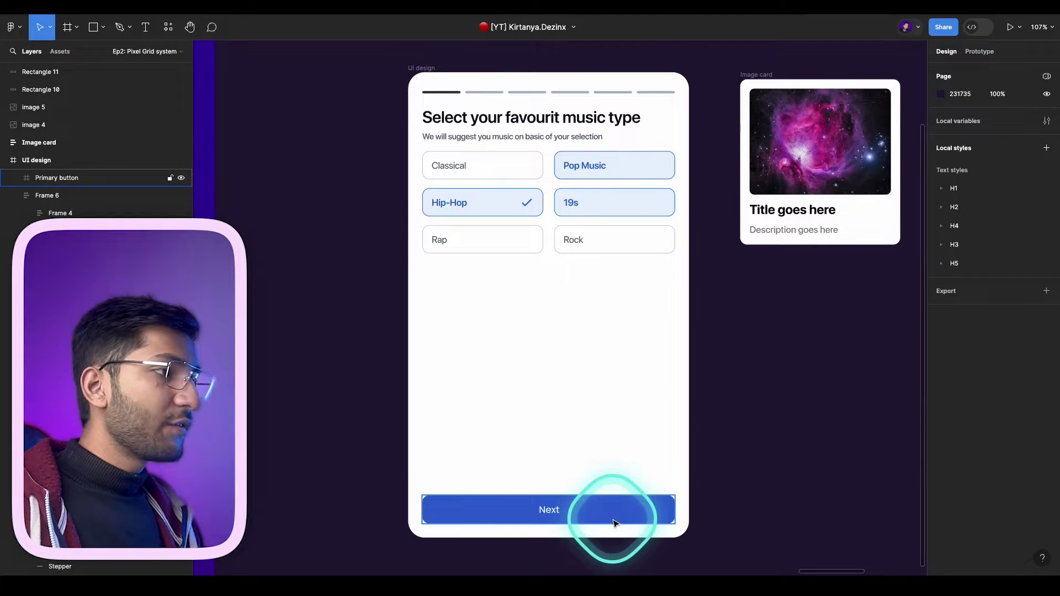
- Measure the vertical distance between the Next button and the music options group
{"action": "left_click", "coordinate": [613, 519]}
{"action": "key", "text": "alt"}
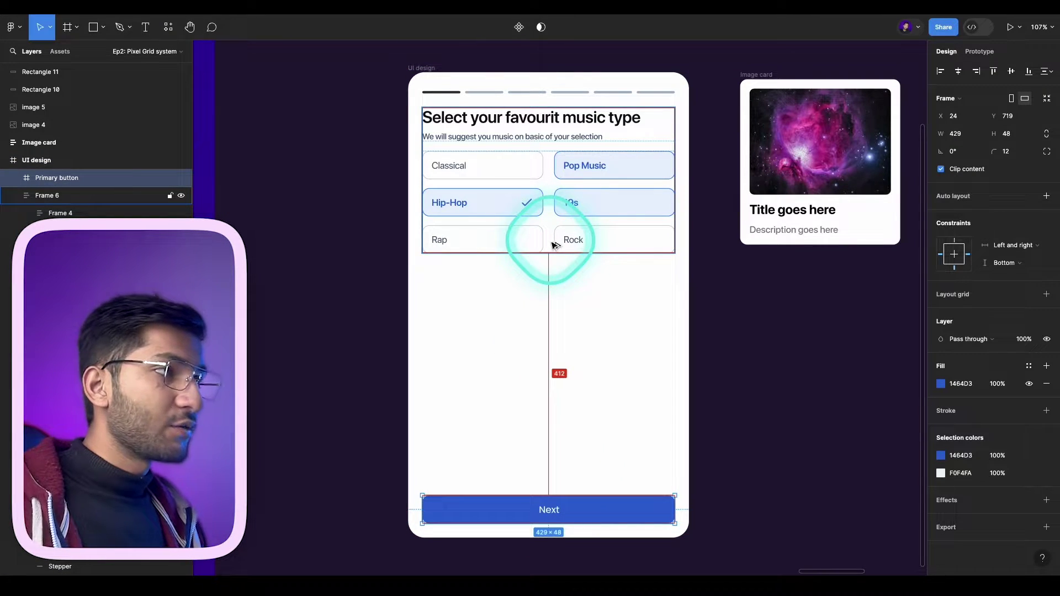
{"action": "left_click", "coordinate": [549, 304]}
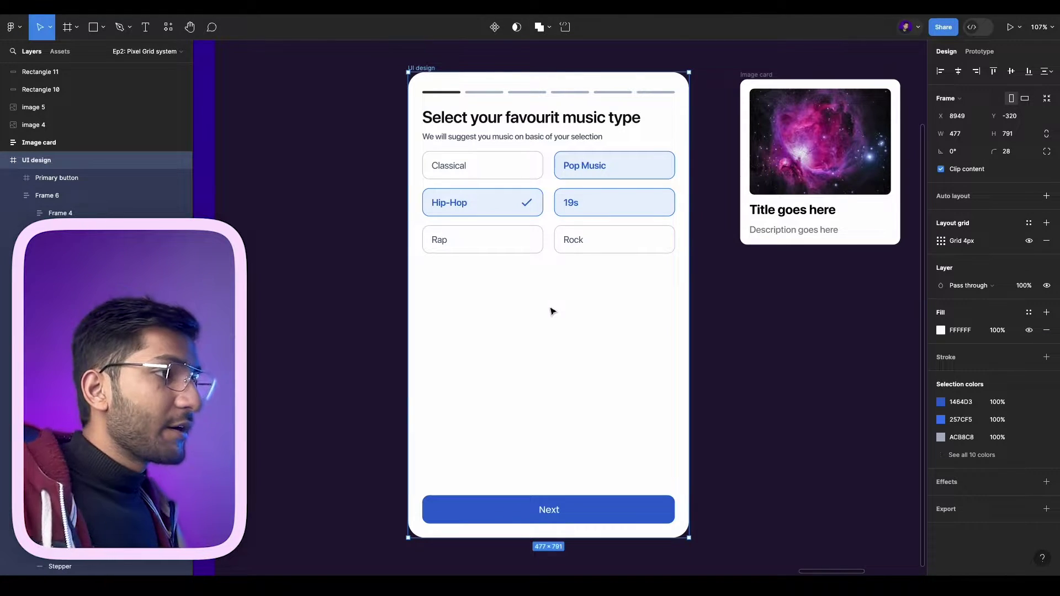
- Duplicate the Next button and place the copy above the original at about Y 552
{"action": "left_click", "coordinate": [540, 503]}
{"action": "scroll", "coordinate": [540, 504], "scroll_direction": "up", "scroll_amount": 3}
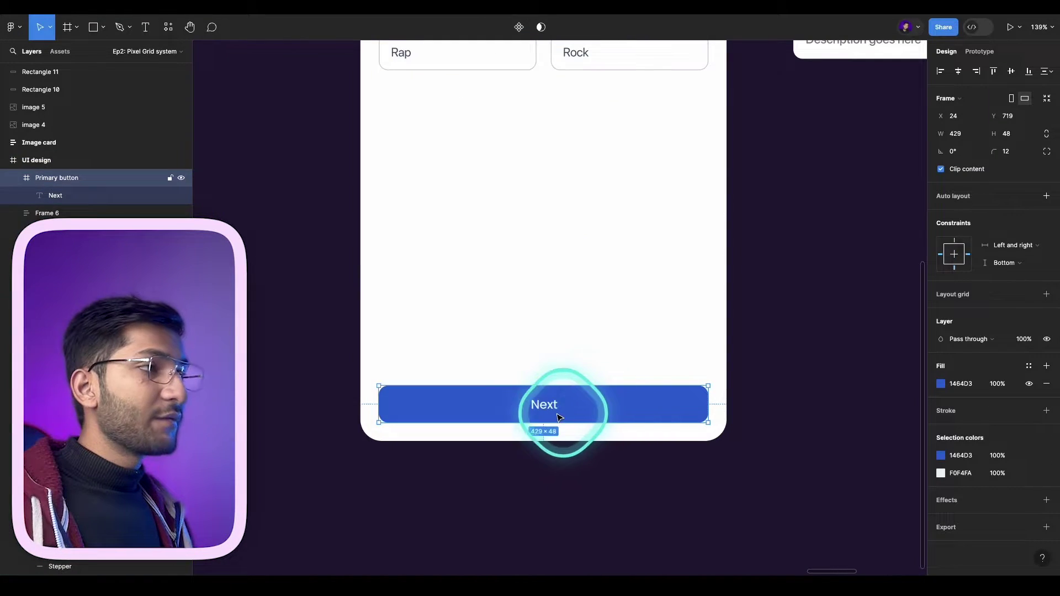
{"action": "left_click_drag", "start_coordinate": [588, 409], "coordinate": [588, 281]}
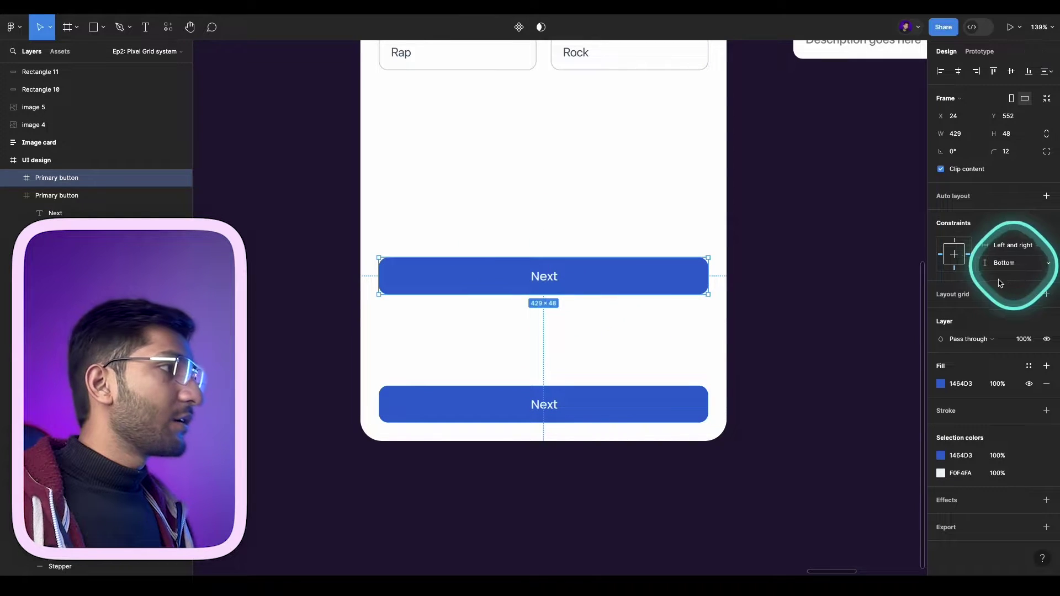
- Add auto layout to the copied Next button and set its horizontal padding to 16
{"action": "left_click", "coordinate": [967, 203]}
{"action": "left_click", "coordinate": [960, 276]}
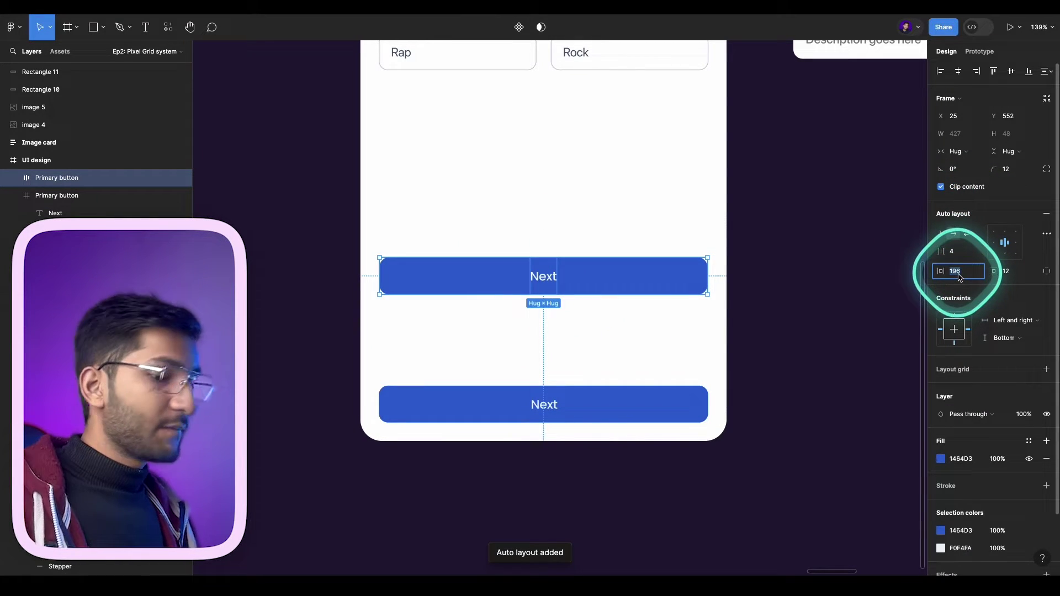
{"action": "type", "text": "16"}
{"action": "key", "text": "Return"}
- Replace the copied button's label with "lets go"
{"action": "scroll", "coordinate": [544, 276], "scroll_direction": "up", "scroll_amount": 5}
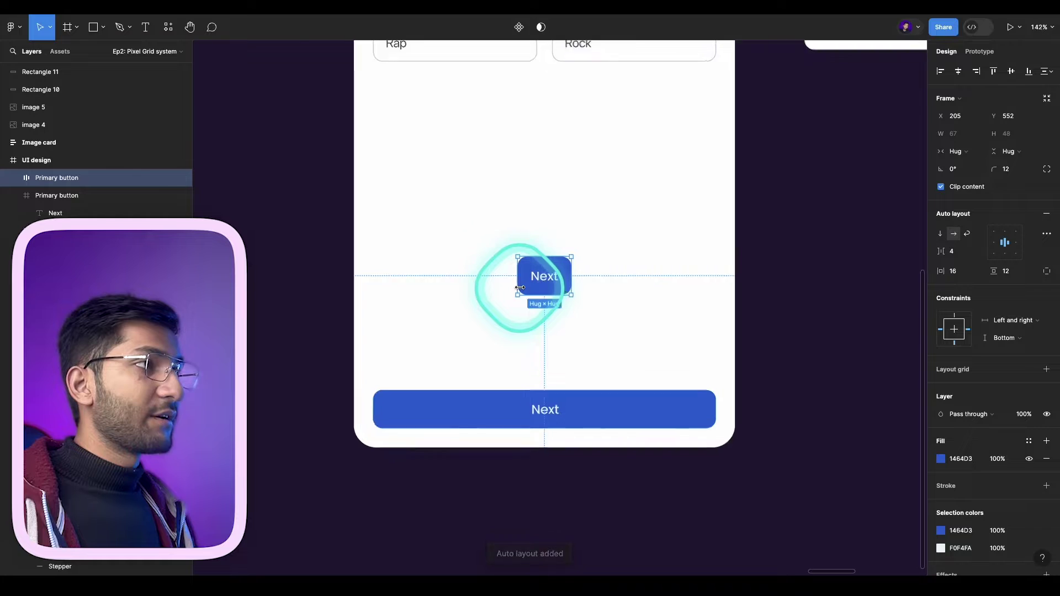
{"action": "scroll", "coordinate": [557, 275], "scroll_direction": "up", "scroll_amount": 4}
{"action": "double_click", "coordinate": [559, 271]}
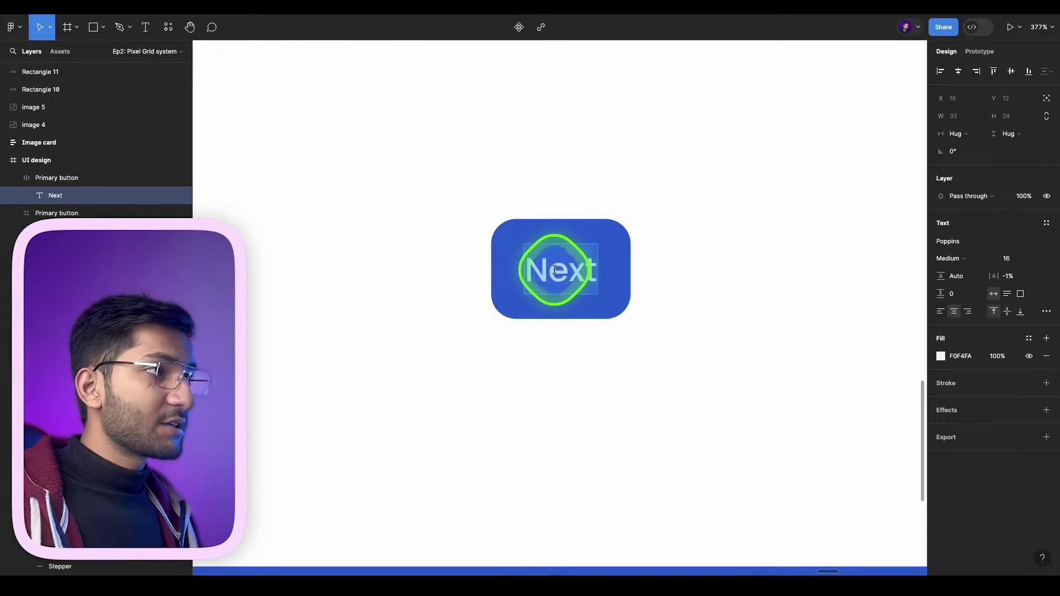
{"action": "key", "text": "BackSpace"}
{"action": "type", "text": "lets"}
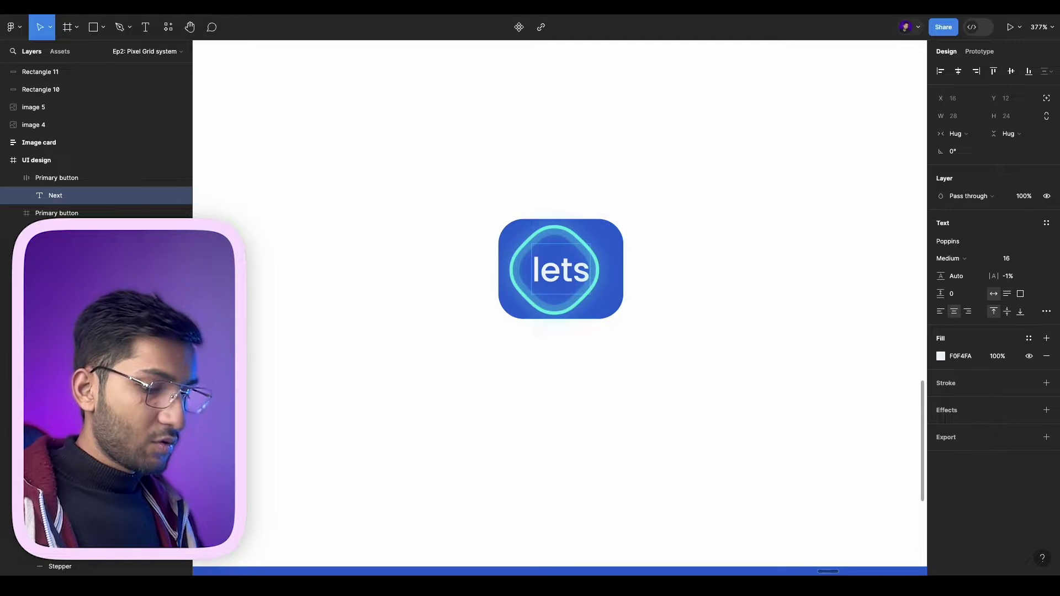
{"action": "type", "text": " go"}
{"action": "left_click", "coordinate": [613, 234]}
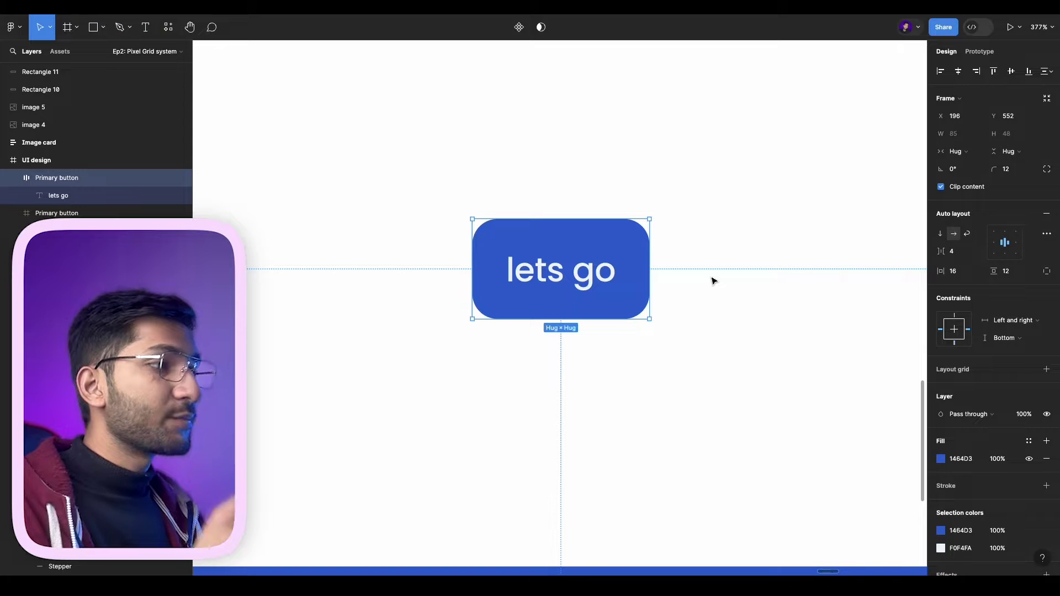
- Examine the Image card's dimensions and auto layout spacing, plus the properties of its image, title and description
{"action": "scroll", "coordinate": [739, 298], "scroll_direction": "down", "scroll_amount": 5}
{"action": "scroll", "coordinate": [622, 414], "scroll_direction": "right", "scroll_amount": 5}
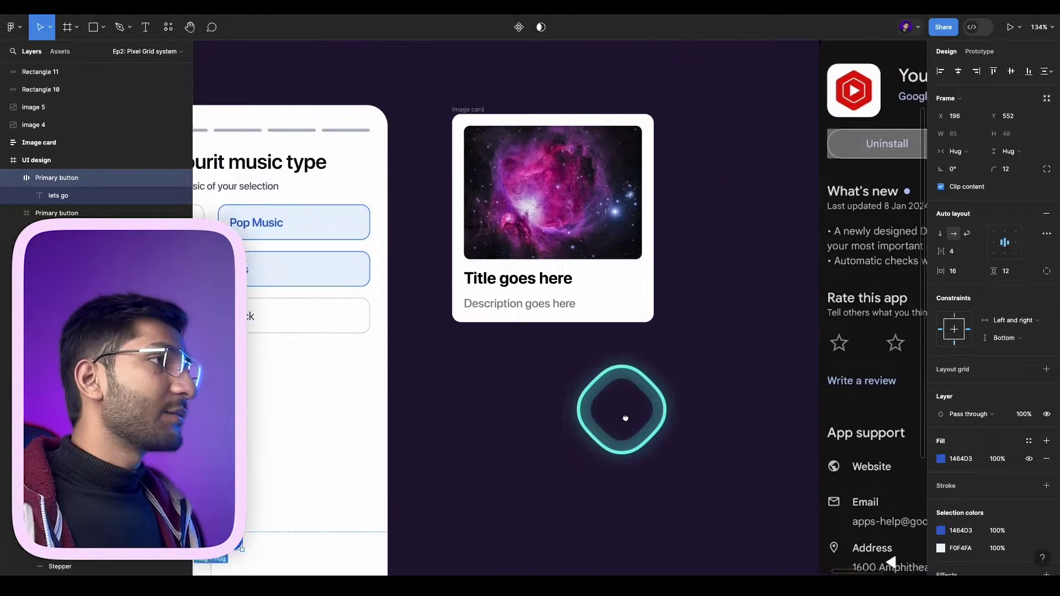
{"action": "left_click", "coordinate": [555, 329]}
{"action": "scroll", "coordinate": [562, 321], "scroll_direction": "up", "scroll_amount": 3}
{"action": "key", "text": "Return"}
{"action": "key", "text": "Escape"}
{"action": "key", "text": "Escape"}
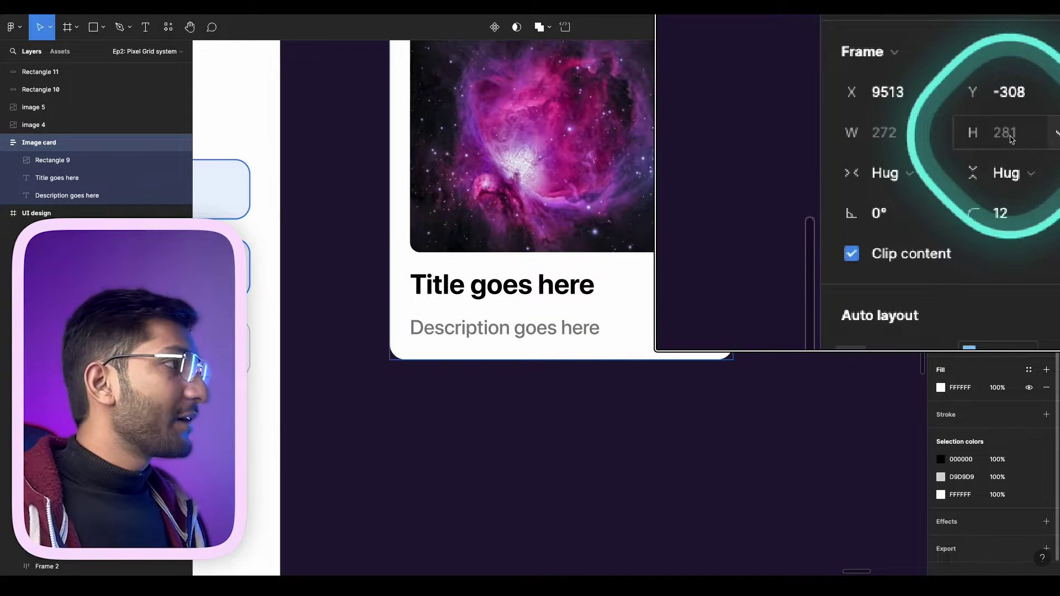
{"action": "left_click", "coordinate": [568, 279]}
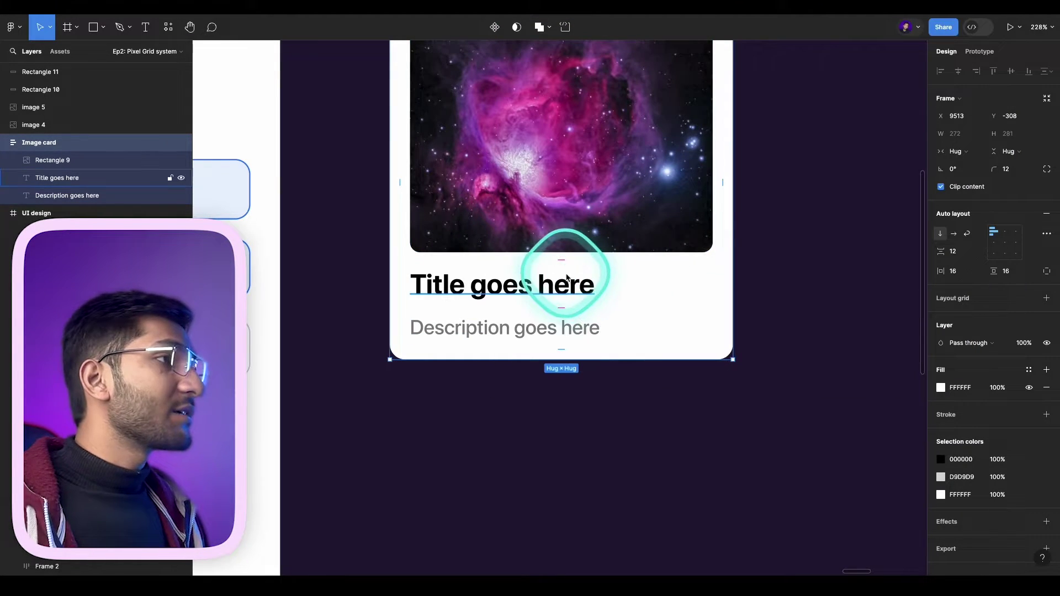
{"action": "left_click", "coordinate": [581, 223]}
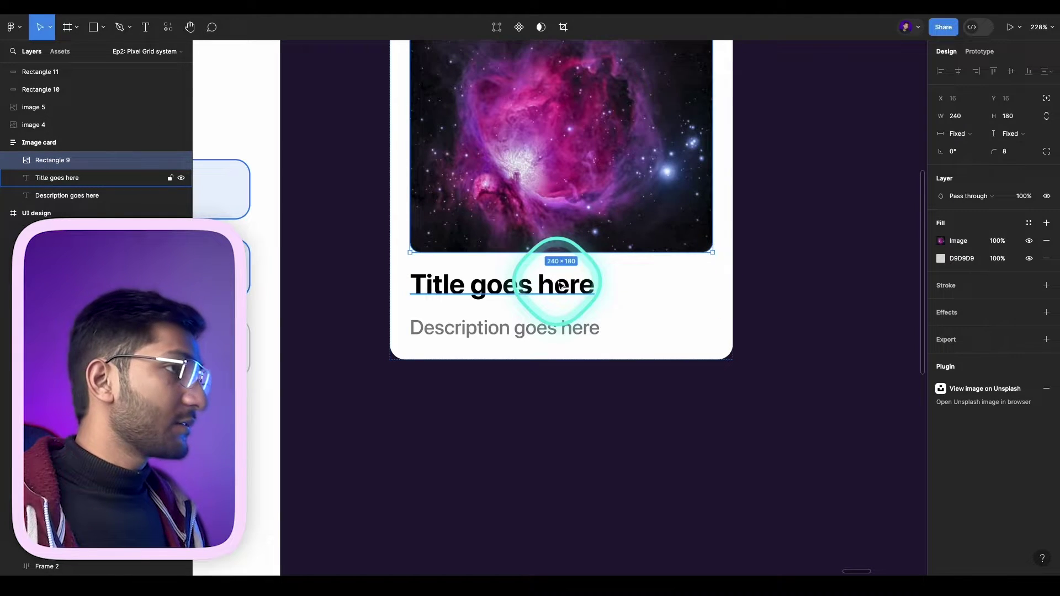
{"action": "left_click", "coordinate": [560, 286]}
{"action": "left_click", "coordinate": [545, 330]}
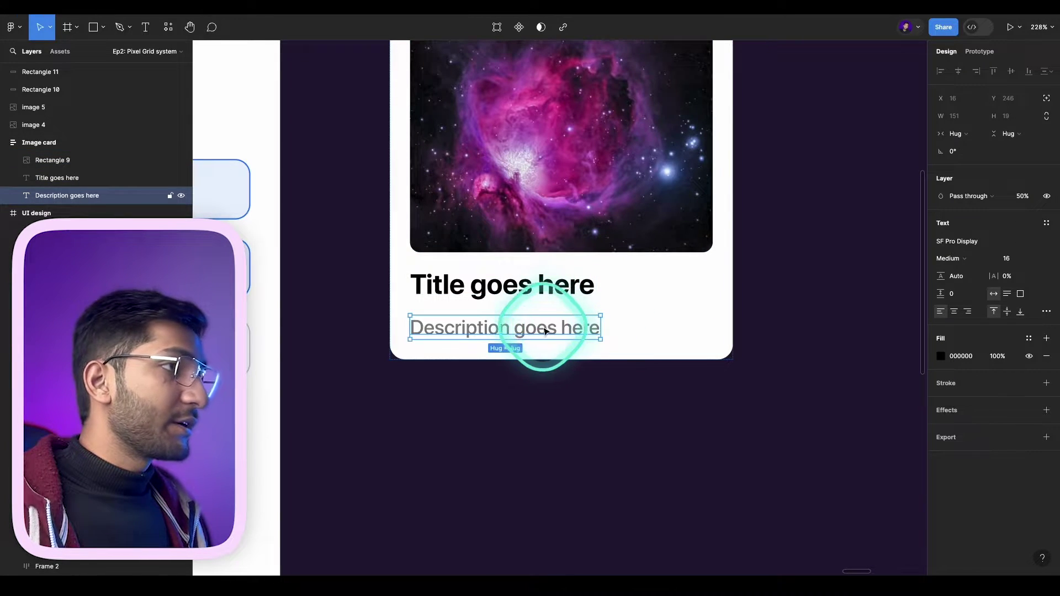
- Compare the heights of the Image card's title and description text, and check the card's overall size
{"action": "left_click", "coordinate": [530, 282]}
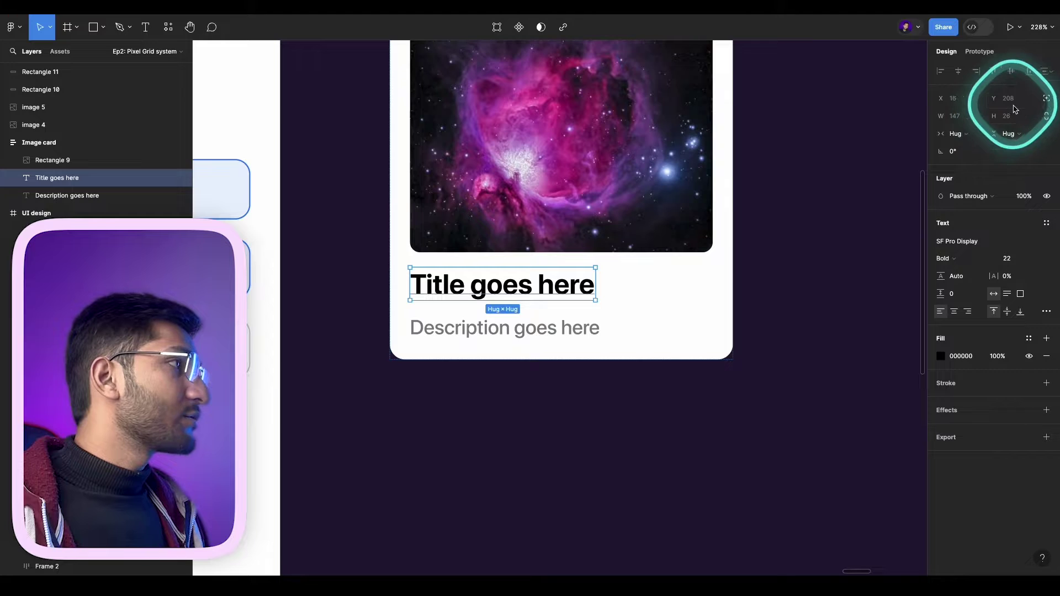
{"action": "left_click", "coordinate": [516, 329]}
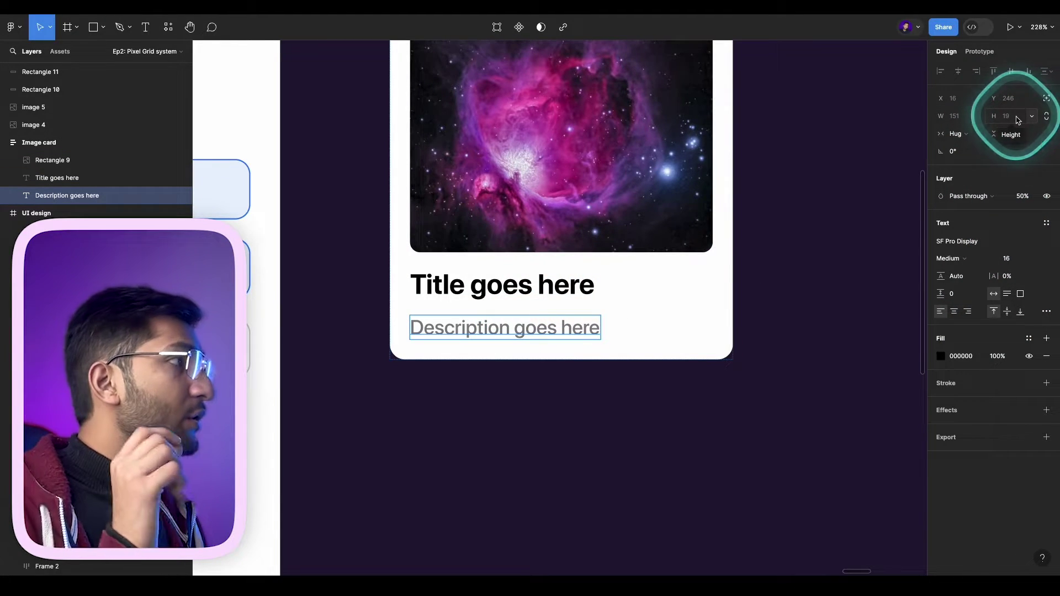
{"action": "left_click", "coordinate": [672, 293]}
{"action": "scroll", "coordinate": [672, 293], "scroll_direction": "up", "scroll_amount": 3}
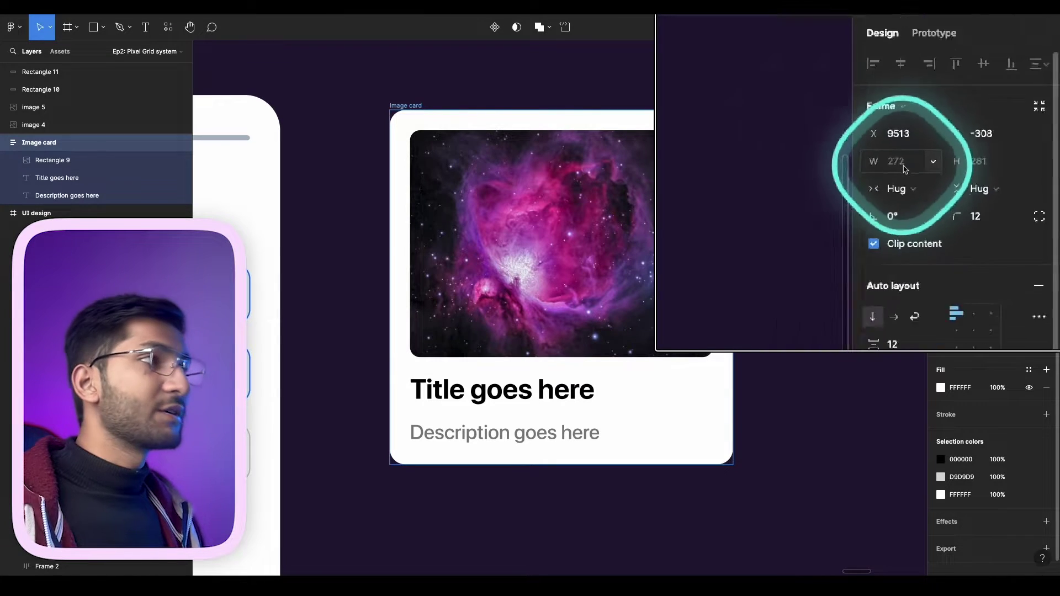
{"action": "left_click", "coordinate": [647, 379]}
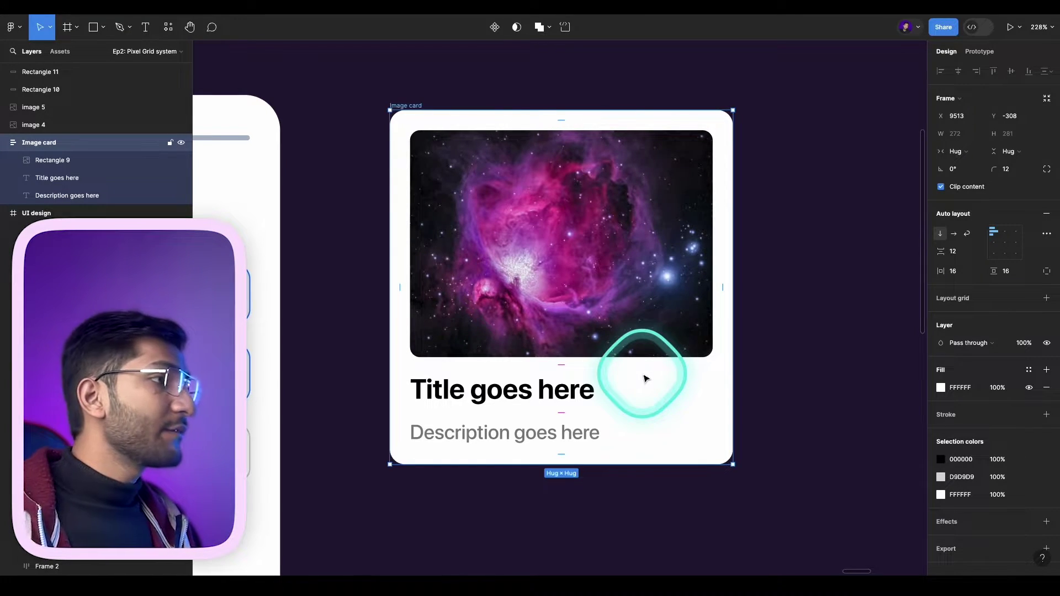
- Add a layout grid to the UI design frame and set its grid size to 8
{"action": "scroll", "coordinate": [646, 379], "scroll_direction": "down", "scroll_amount": 5}
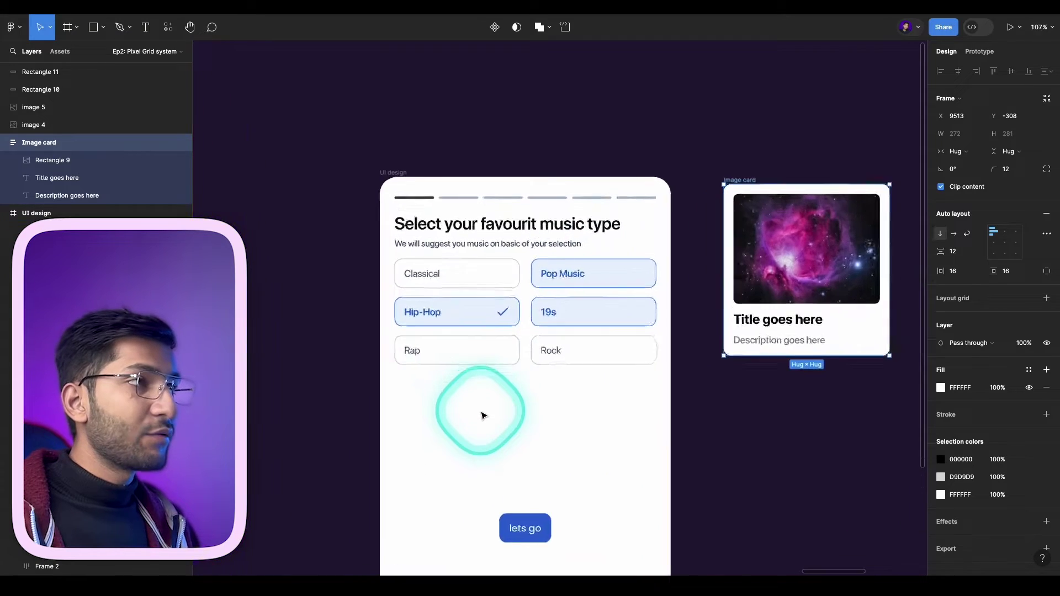
{"action": "left_click", "coordinate": [493, 400]}
{"action": "left_click_drag", "start_coordinate": [493, 400], "coordinate": [436, 412]}
{"action": "key", "text": "ctrl+z"}
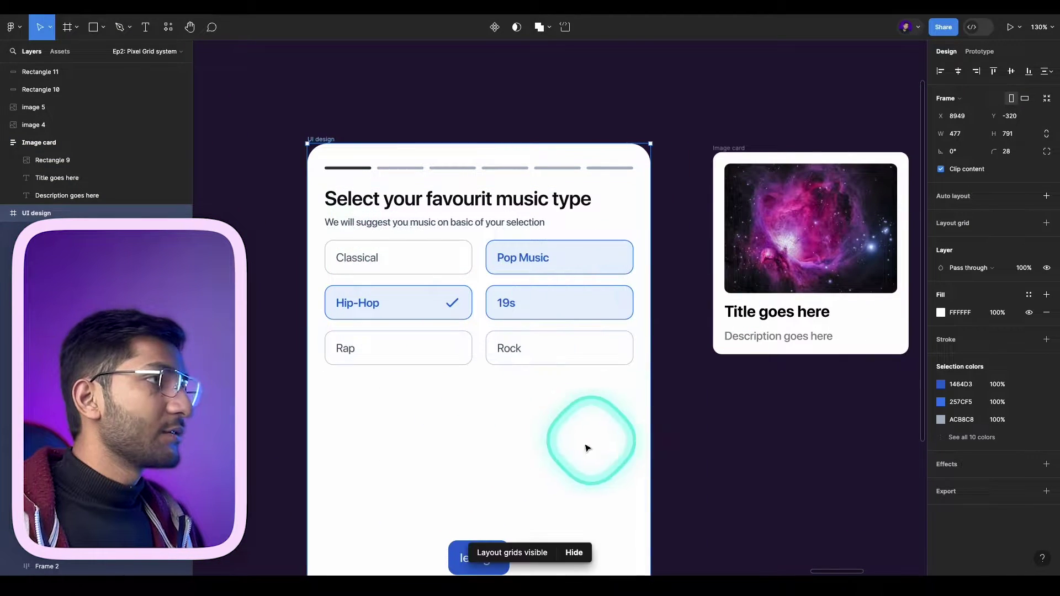
{"action": "left_click", "coordinate": [1047, 223]}
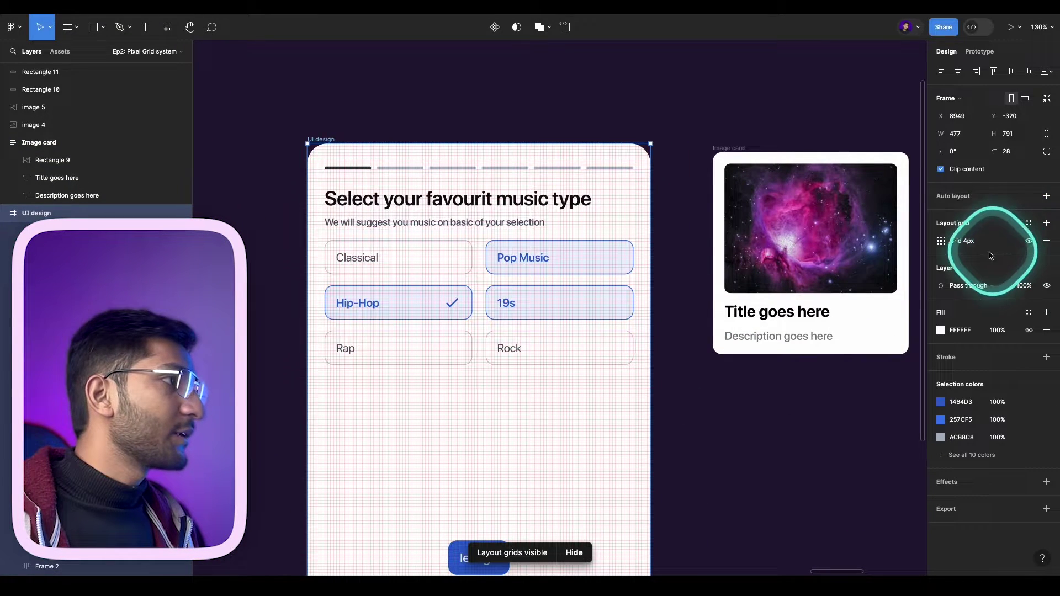
{"action": "left_click", "coordinate": [941, 243]}
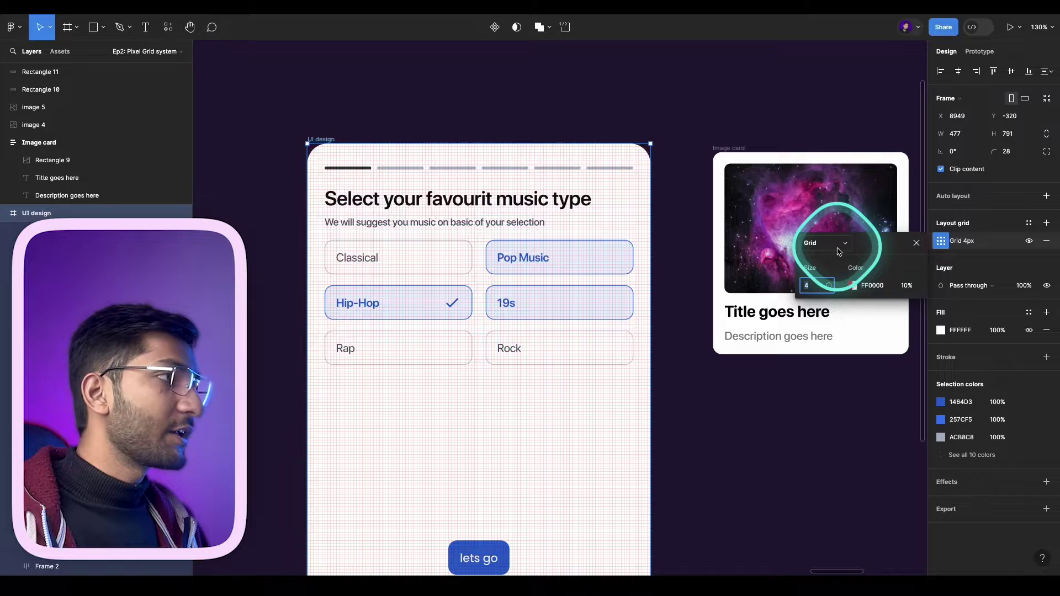
{"action": "type", "text": "8"}
{"action": "key", "text": "Return"}
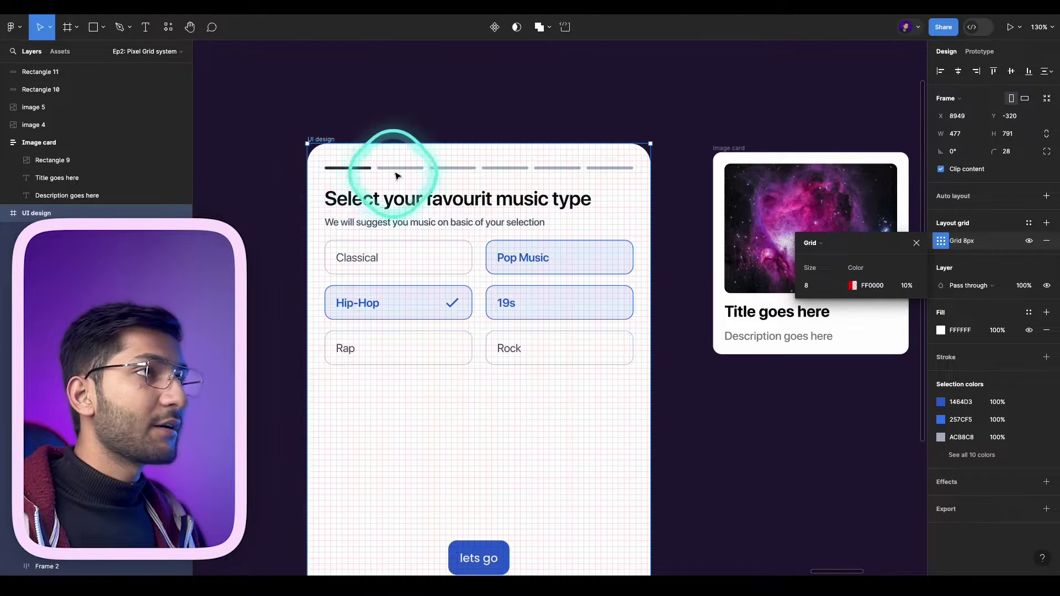
- Try the Rows type for the UI design frame's layout grid and return it to the Grid type
{"action": "left_click", "coordinate": [812, 243]}
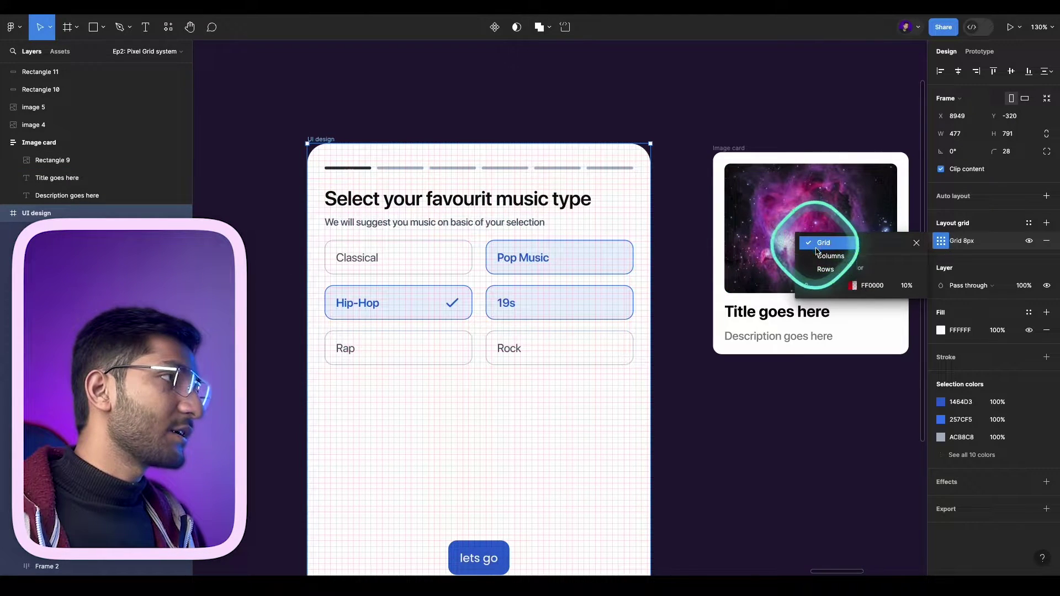
{"action": "left_click", "coordinate": [820, 247]}
{"action": "left_click", "coordinate": [820, 247]}
{"action": "left_click", "coordinate": [826, 256]}
{"action": "left_click", "coordinate": [823, 244]}
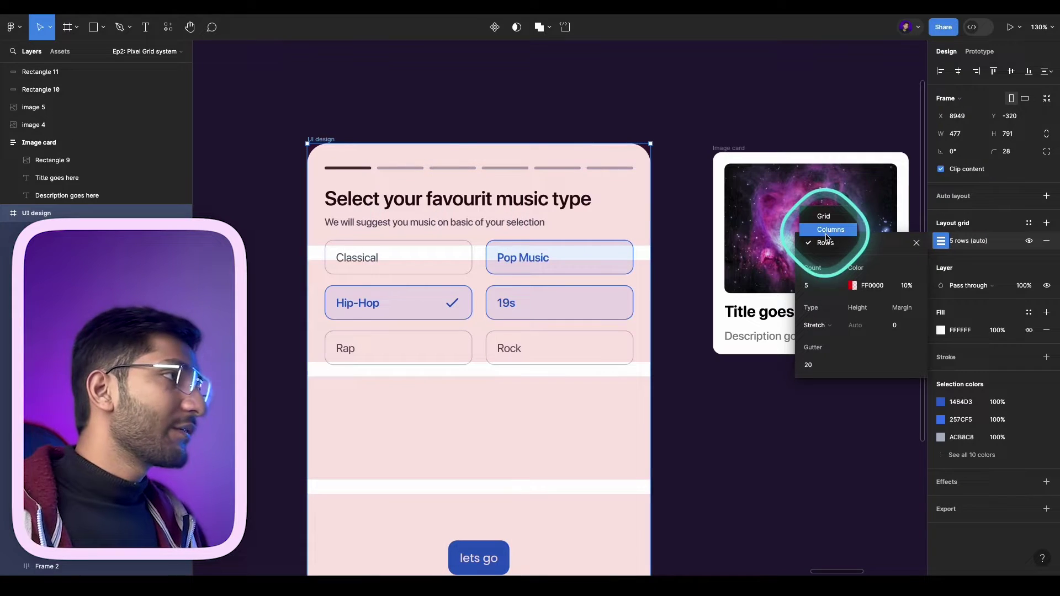
{"action": "left_click", "coordinate": [823, 216]}
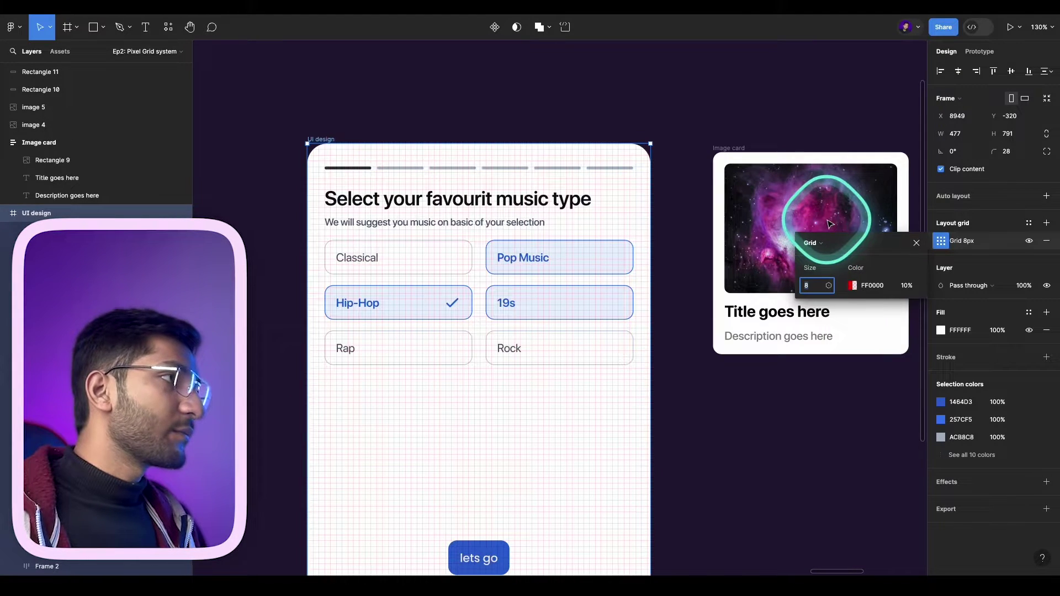
{"action": "left_click", "coordinate": [811, 286]}
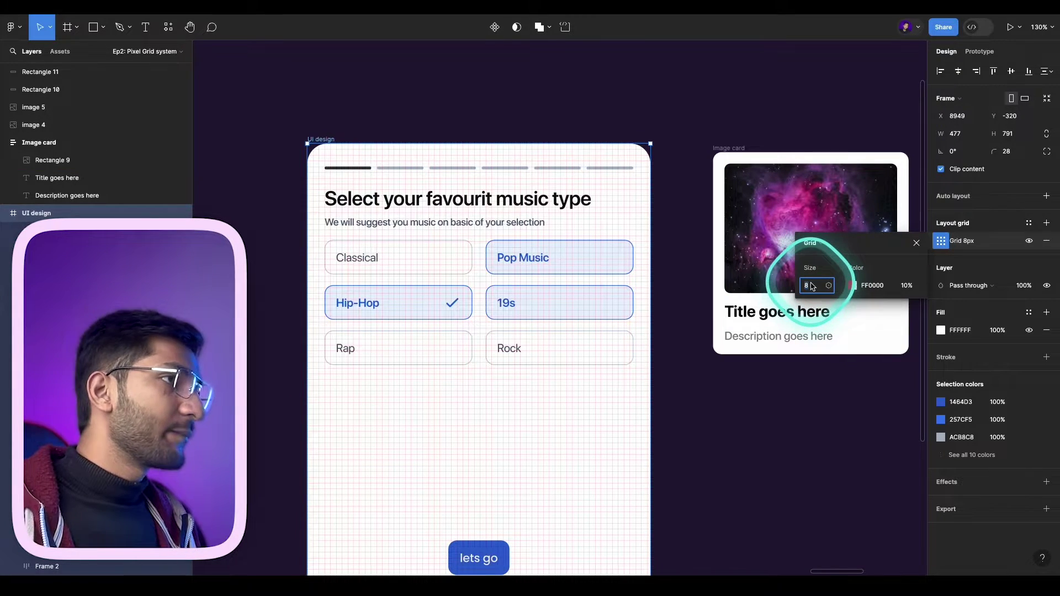
- Set the layout grid colour's opacity to 100%
{"action": "scroll", "coordinate": [307, 187], "scroll_direction": "up", "scroll_amount": 5}
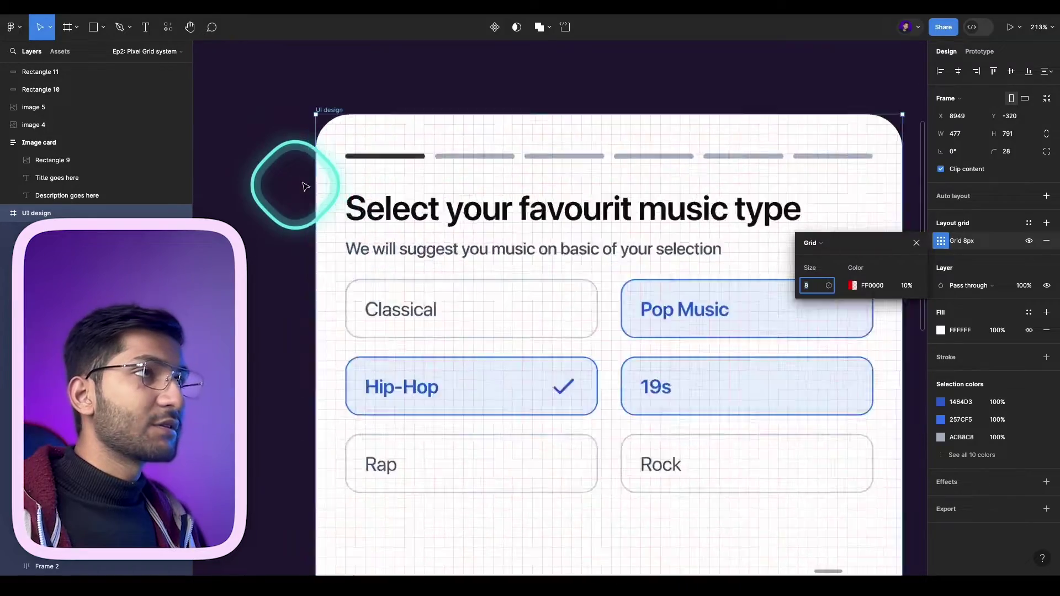
{"action": "scroll", "coordinate": [306, 187], "scroll_direction": "up", "scroll_amount": 10}
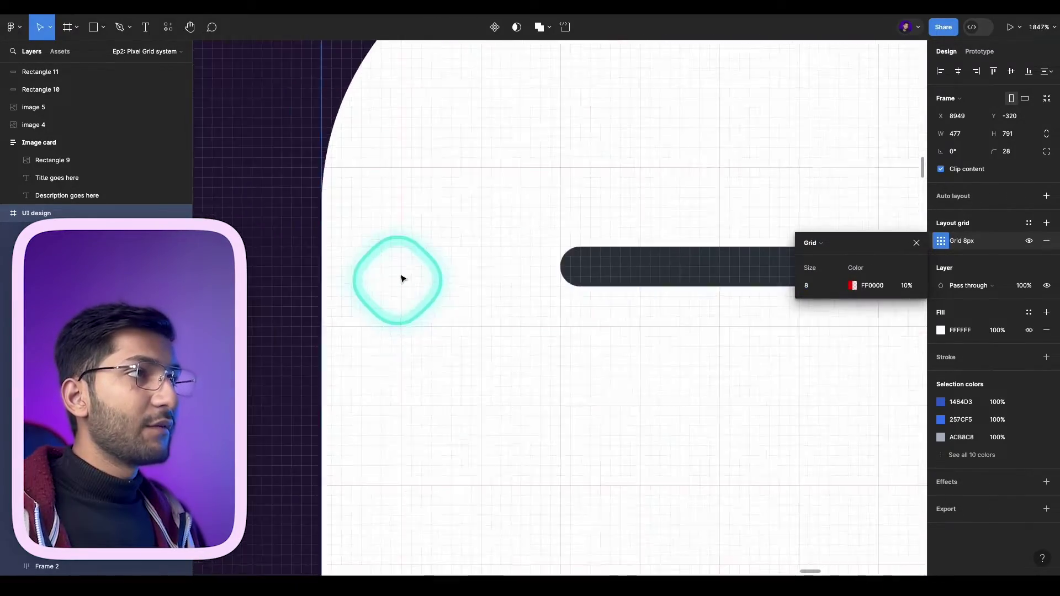
{"action": "scroll", "coordinate": [401, 279], "scroll_direction": "down", "scroll_amount": 2}
{"action": "key", "text": "alt"}
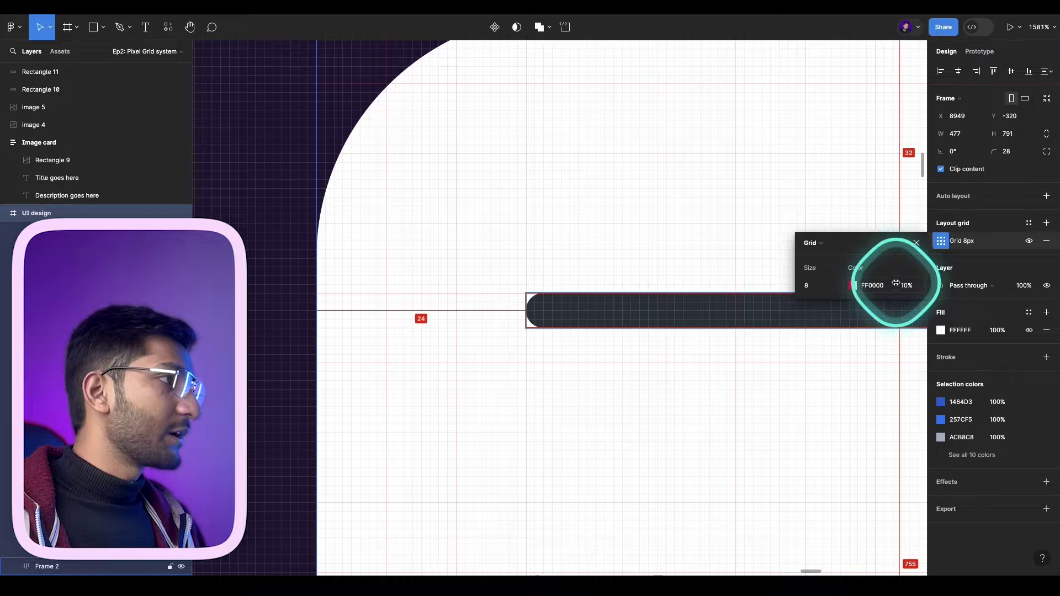
{"action": "left_click", "coordinate": [896, 283]}
{"action": "type", "text": "100"}
{"action": "key", "text": "Return"}
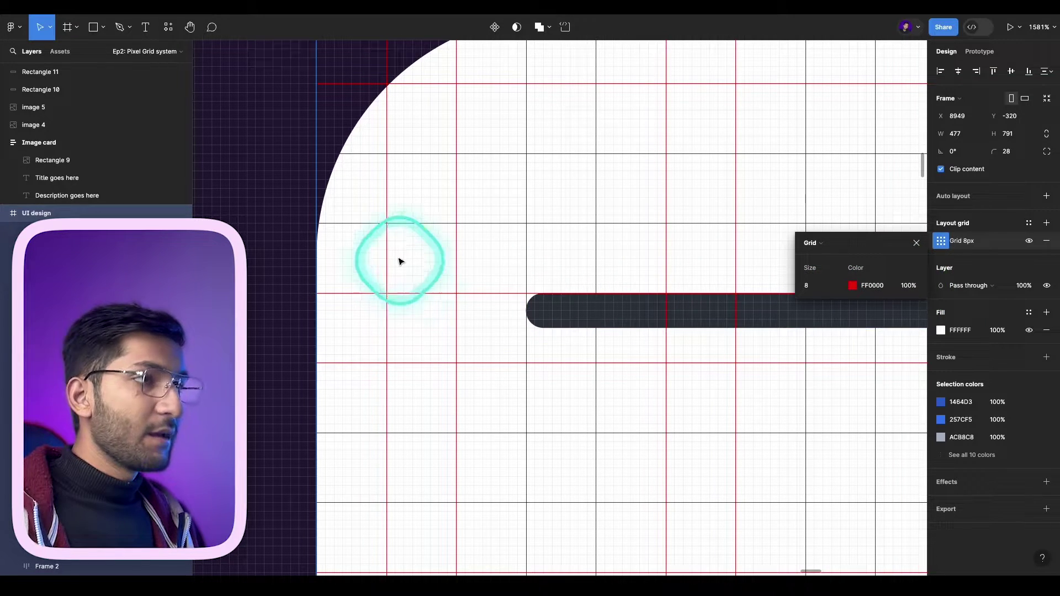
{"action": "key", "text": "Escape"}
- Draw an 8 × 8 rectangle filling one grid cell at X 8, Y 24, near the first progress bar
{"action": "key", "text": "r"}
{"action": "left_click_drag", "start_coordinate": [387, 224], "coordinate": [456, 294]}
{"action": "scroll", "coordinate": [410, 295], "scroll_direction": "down", "scroll_amount": 6}
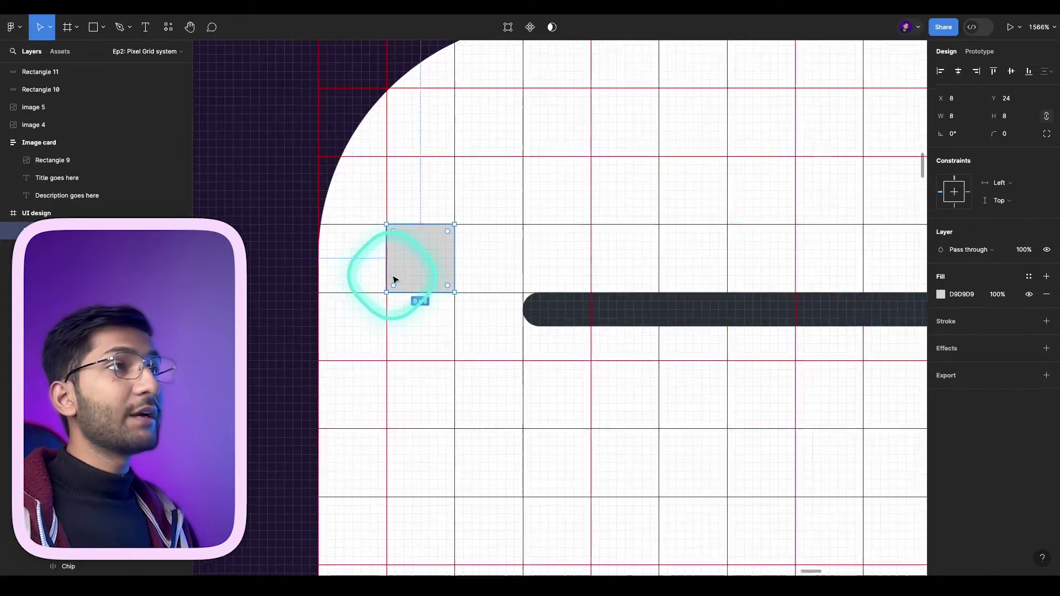
- Draw a 440 × 40 frame aligned to the grid below the Rap and Rock chips, at X 24, Y 328
{"action": "scroll", "coordinate": [429, 284], "scroll_direction": "down", "scroll_amount": 2}
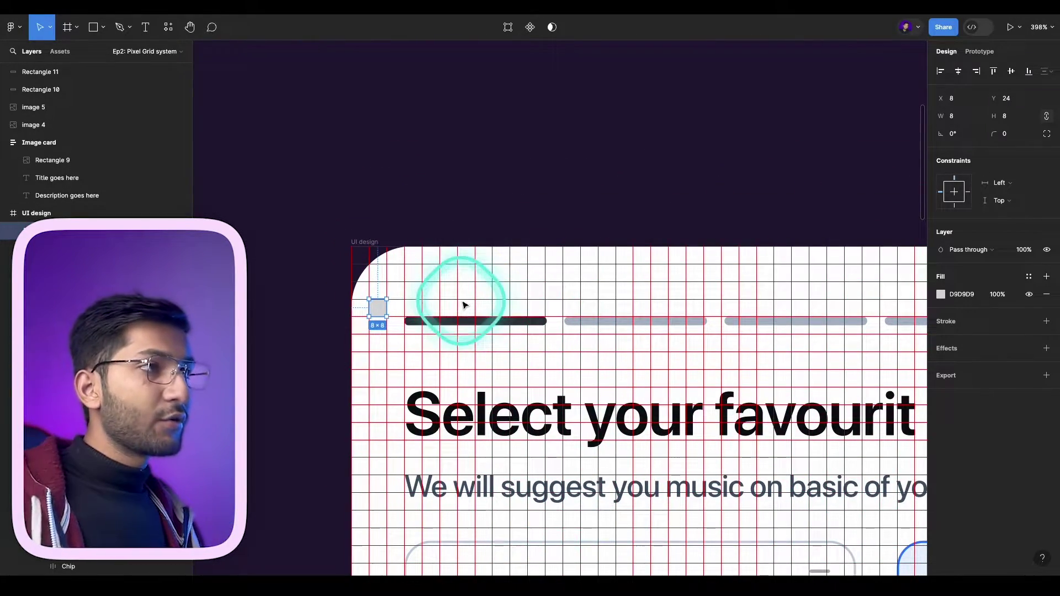
{"action": "key", "text": "f"}
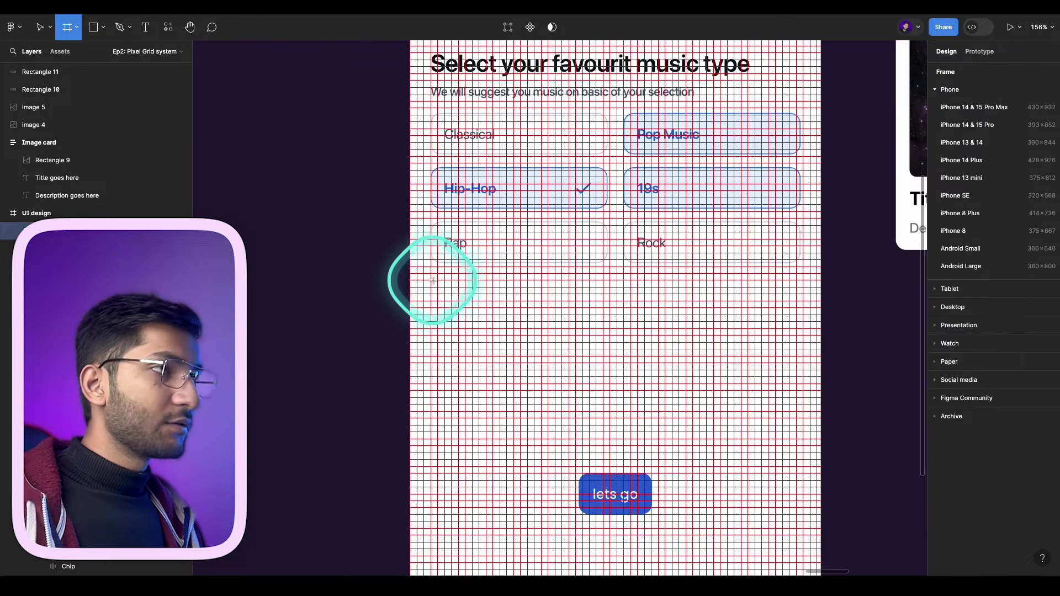
{"action": "left_click_drag", "start_coordinate": [433, 280], "coordinate": [810, 318]}
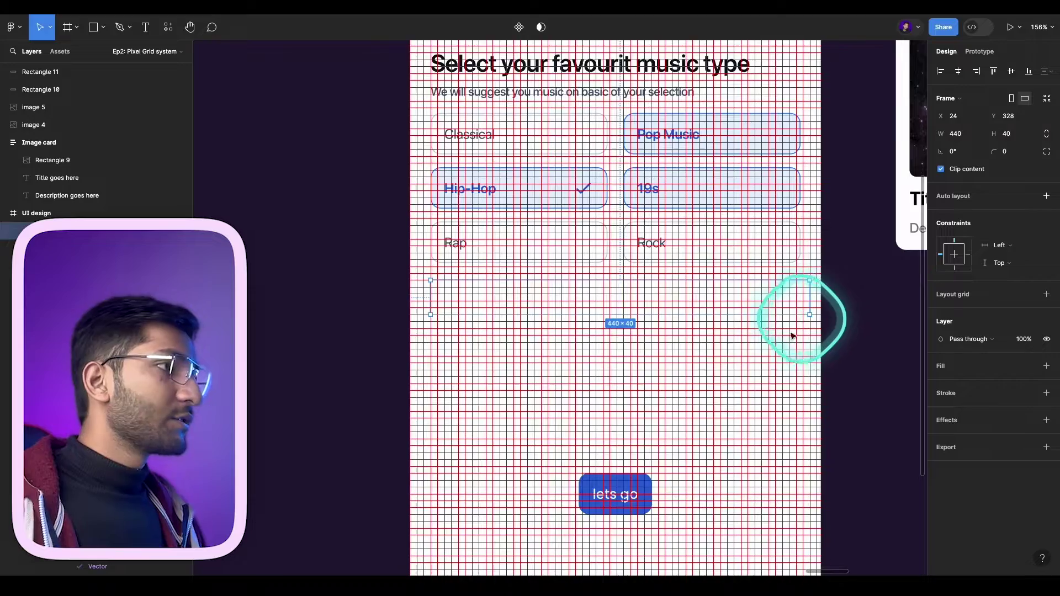
{"action": "scroll", "coordinate": [773, 342], "scroll_direction": "right", "scroll_amount": 2}
{"action": "scroll", "coordinate": [773, 342], "scroll_direction": "up", "scroll_amount": 1}
{"action": "scroll", "coordinate": [746, 363], "scroll_direction": "right", "scroll_amount": 1}
{"action": "scroll", "coordinate": [747, 364], "scroll_direction": "up", "scroll_amount": 1}
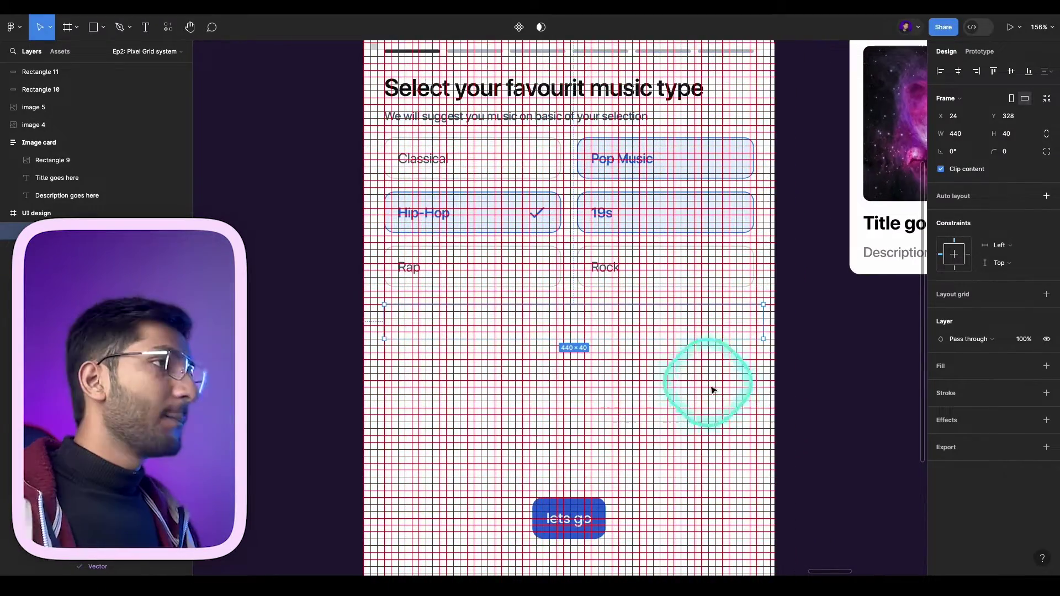
- Give the new 440 × 40 frame a solid black 000000 fill
{"action": "scroll", "coordinate": [381, 326], "scroll_direction": "up", "scroll_amount": 5}
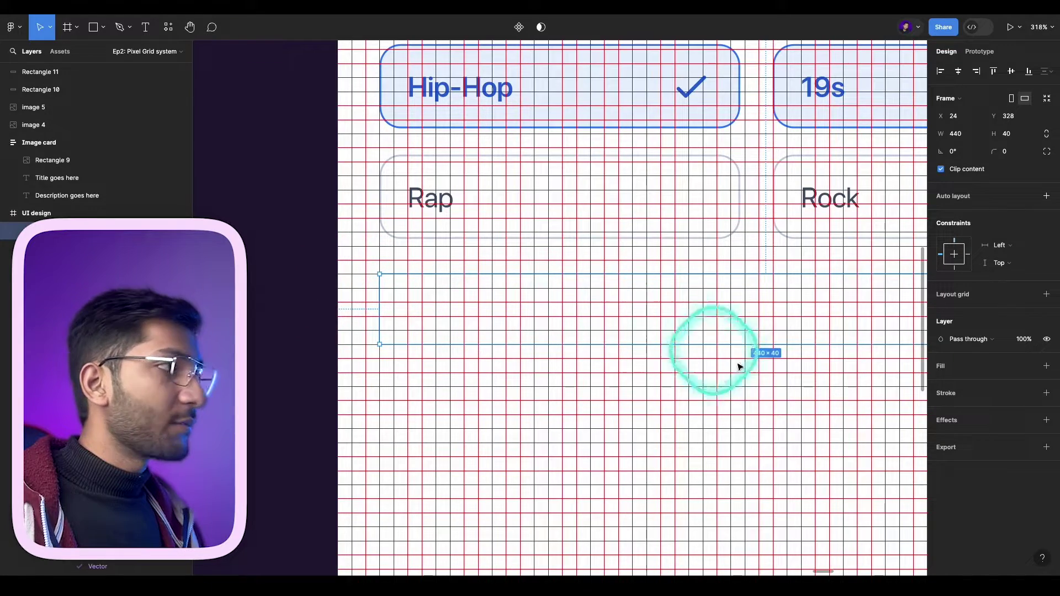
{"action": "left_click", "coordinate": [945, 366]}
{"action": "left_click", "coordinate": [941, 384]}
{"action": "left_click_drag", "start_coordinate": [851, 377], "coordinate": [747, 475]}
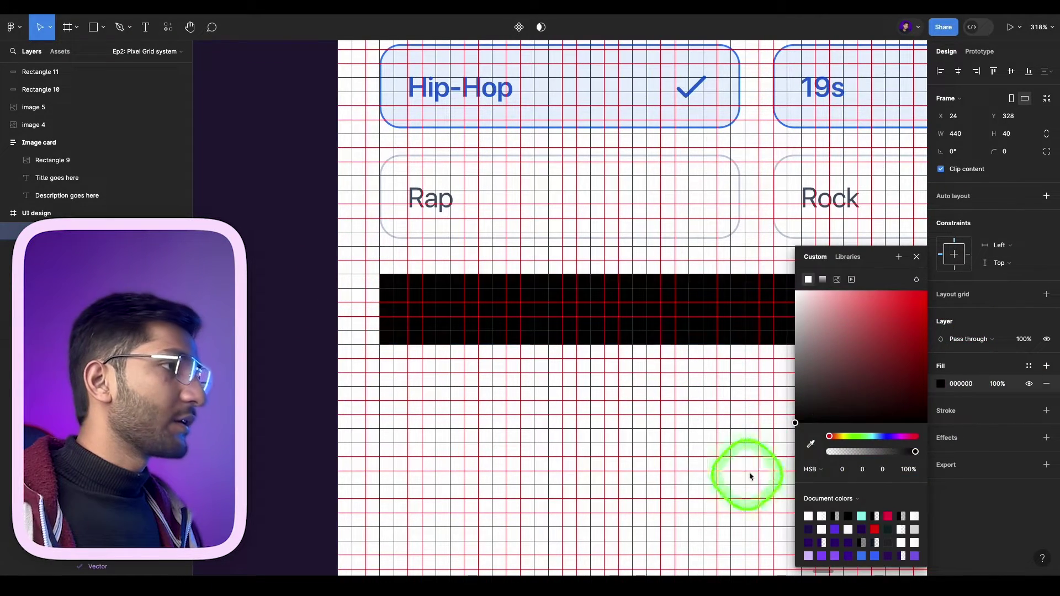
{"action": "left_click", "coordinate": [905, 259]}
- Check the black frame's alignment to the grid and measure the gap from its right edge to the UI design frame
{"action": "scroll", "coordinate": [364, 293], "scroll_direction": "up", "scroll_amount": 5}
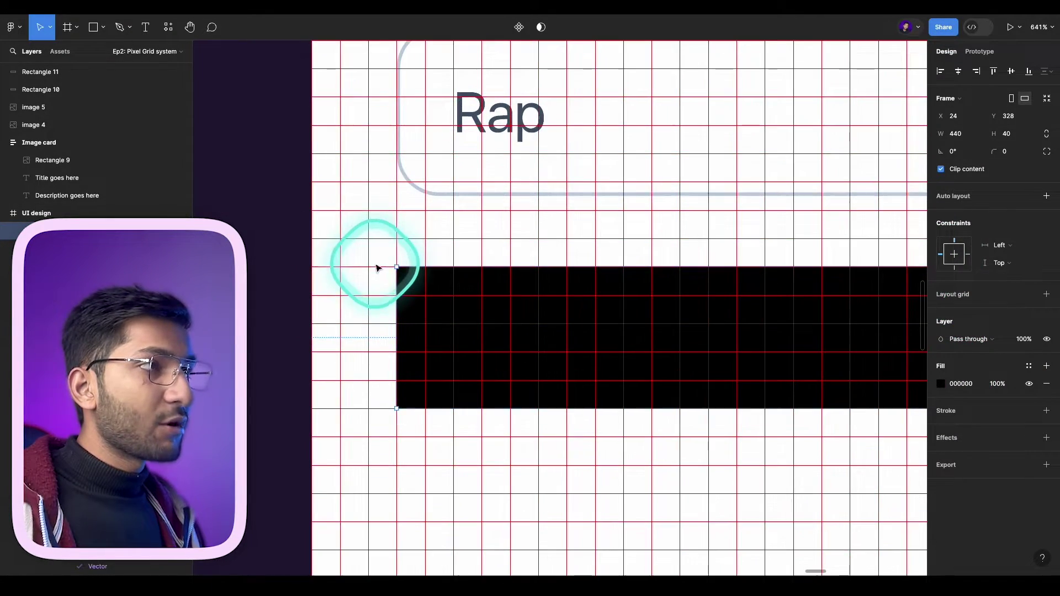
{"action": "scroll", "coordinate": [764, 449], "scroll_direction": "down", "scroll_amount": 5}
{"action": "scroll", "coordinate": [679, 388], "scroll_direction": "up", "scroll_amount": 8}
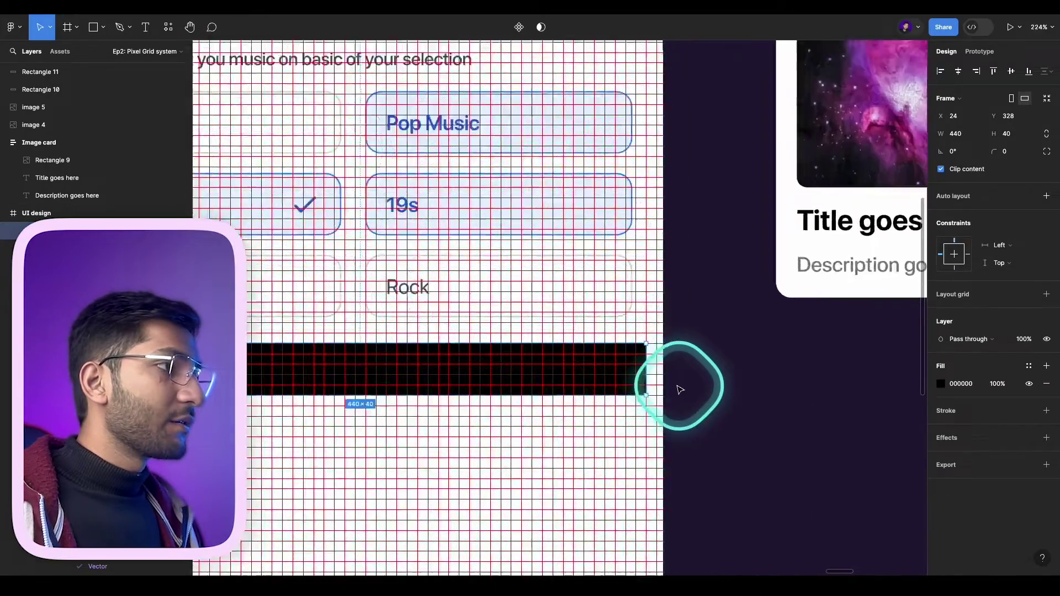
{"action": "key", "text": "alt"}
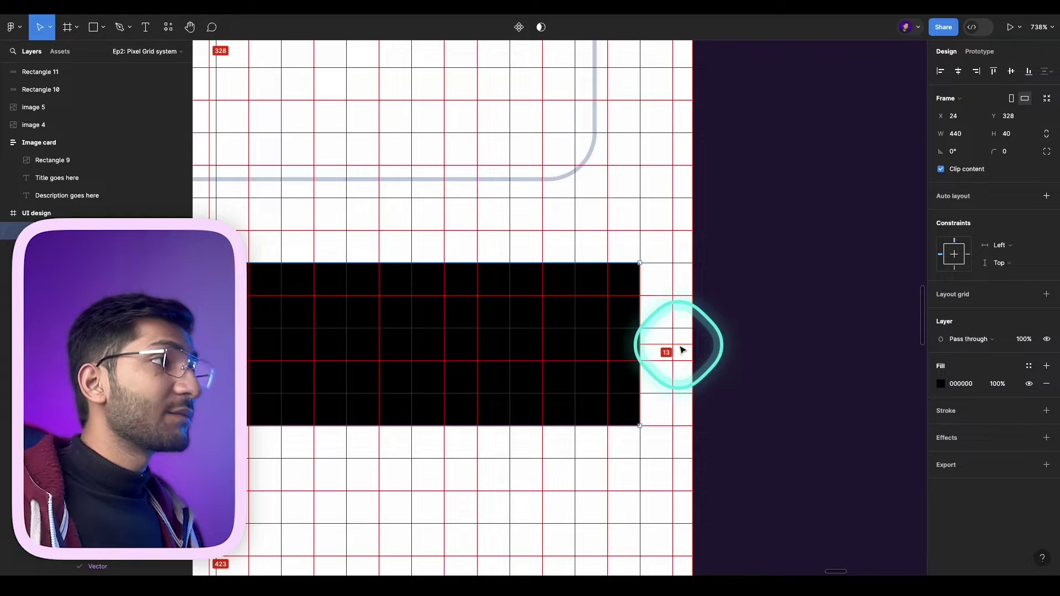
- Resize the UI design frame to the Android Small preset, 360 × 640
{"action": "scroll", "coordinate": [683, 350], "scroll_direction": "down", "scroll_amount": 10}
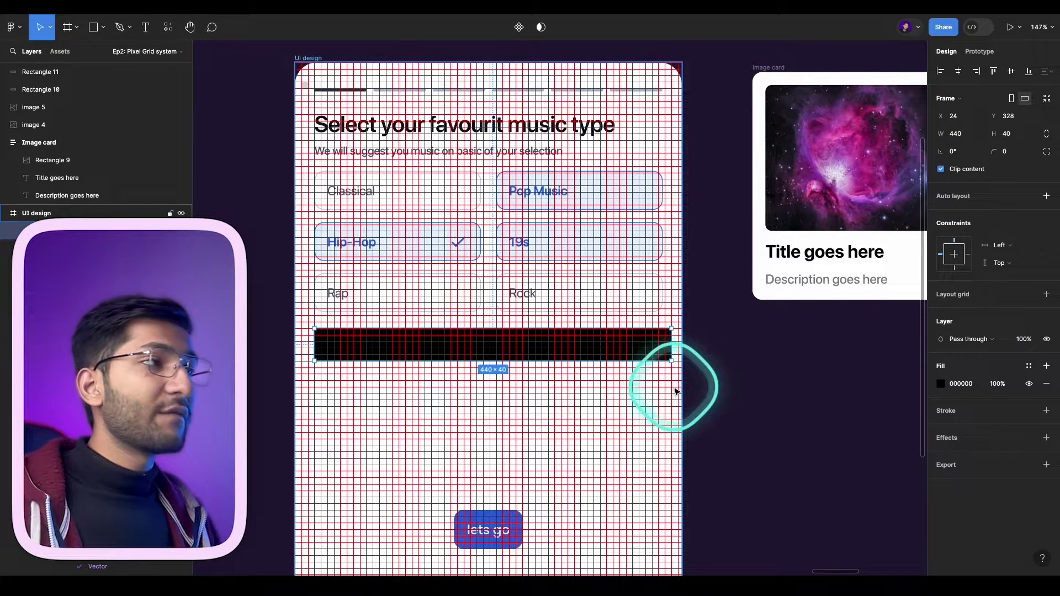
{"action": "left_click", "coordinate": [307, 57]}
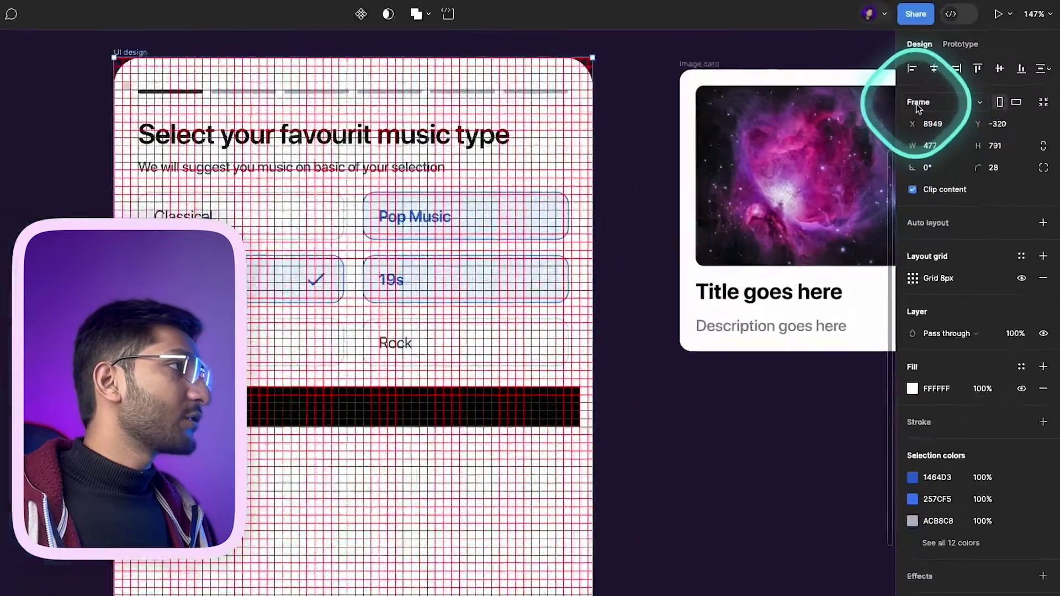
{"action": "left_click", "coordinate": [945, 102]}
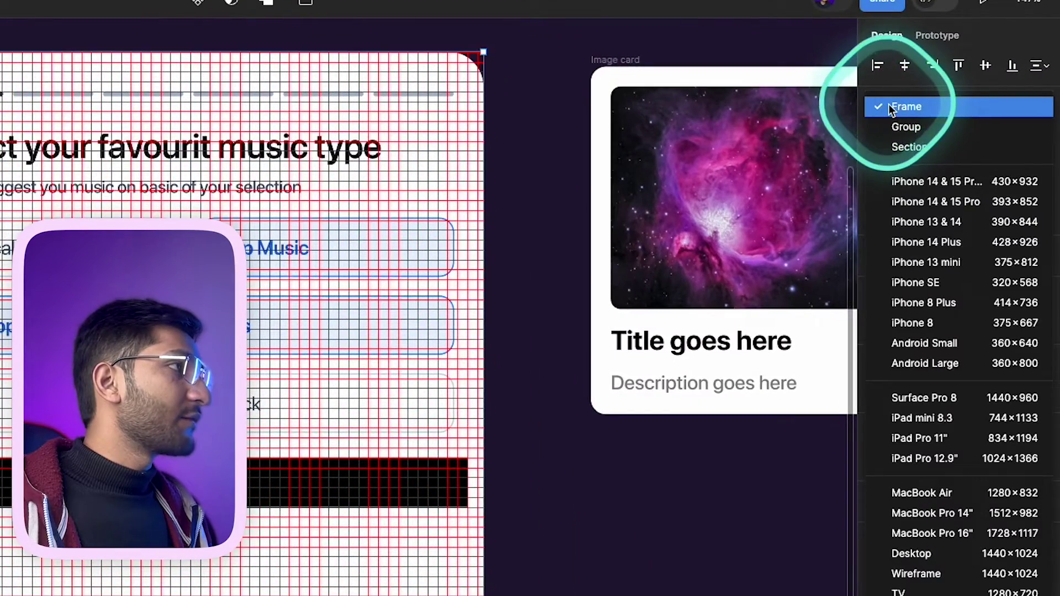
{"action": "left_click", "coordinate": [924, 343]}
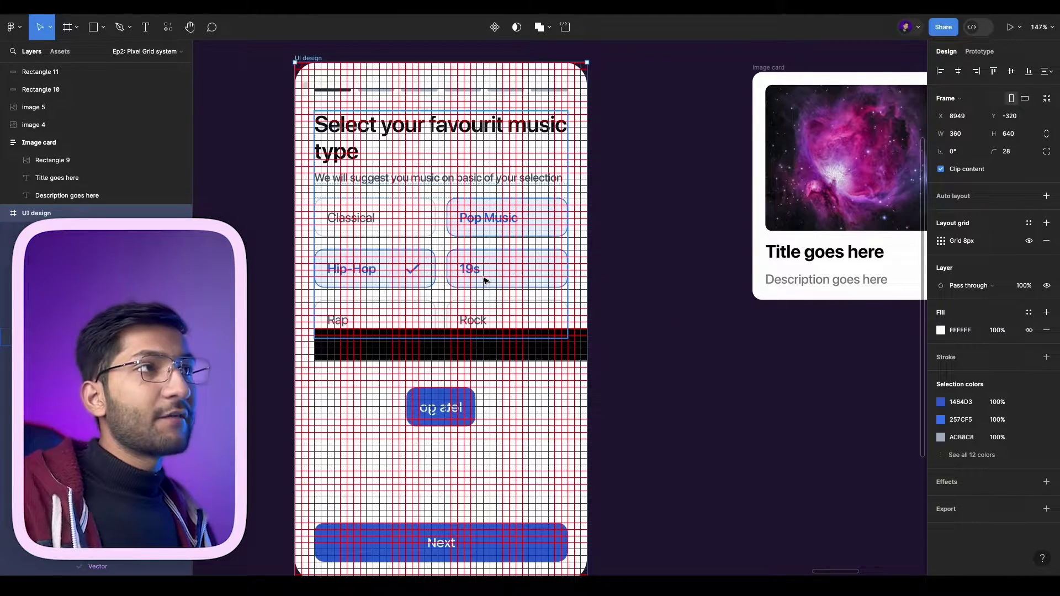
- Move the black frame between the two buttons at Y 456 and reduce its width to 312
{"action": "left_click_drag", "start_coordinate": [498, 348], "coordinate": [647, 446]}
{"action": "left_click", "coordinate": [677, 449]}
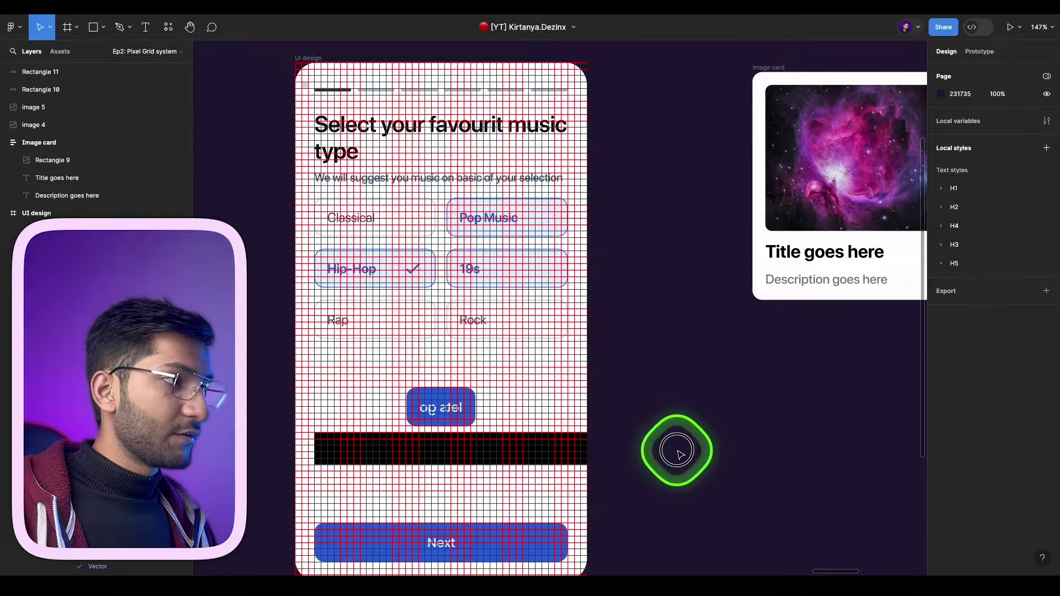
{"action": "key", "text": "ctrl+z"}
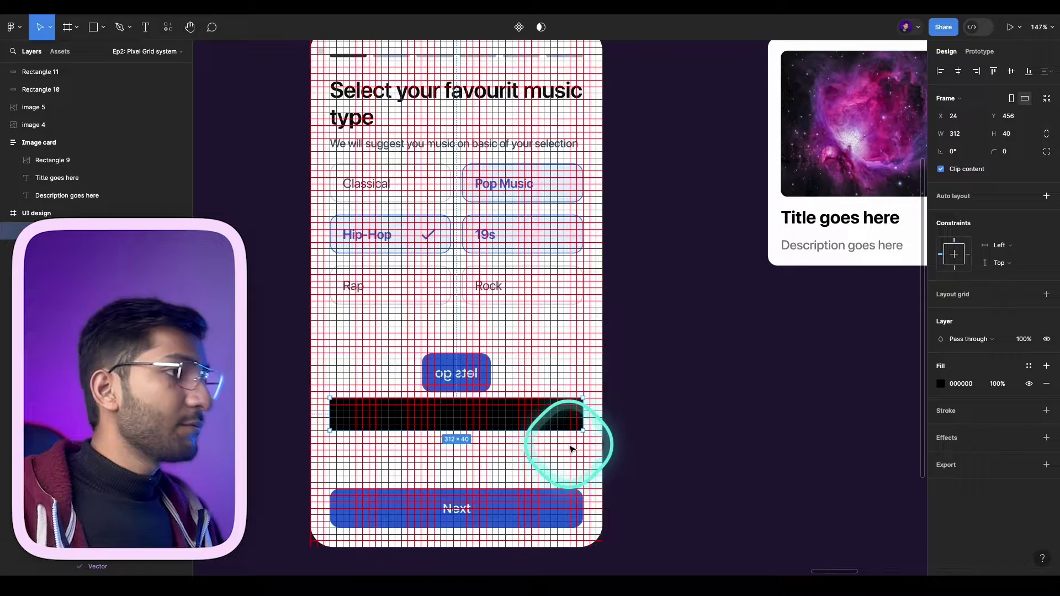
- Deselect the black frame and review the pixel grid and snapping settings in the view options
{"action": "left_click", "coordinate": [555, 375]}
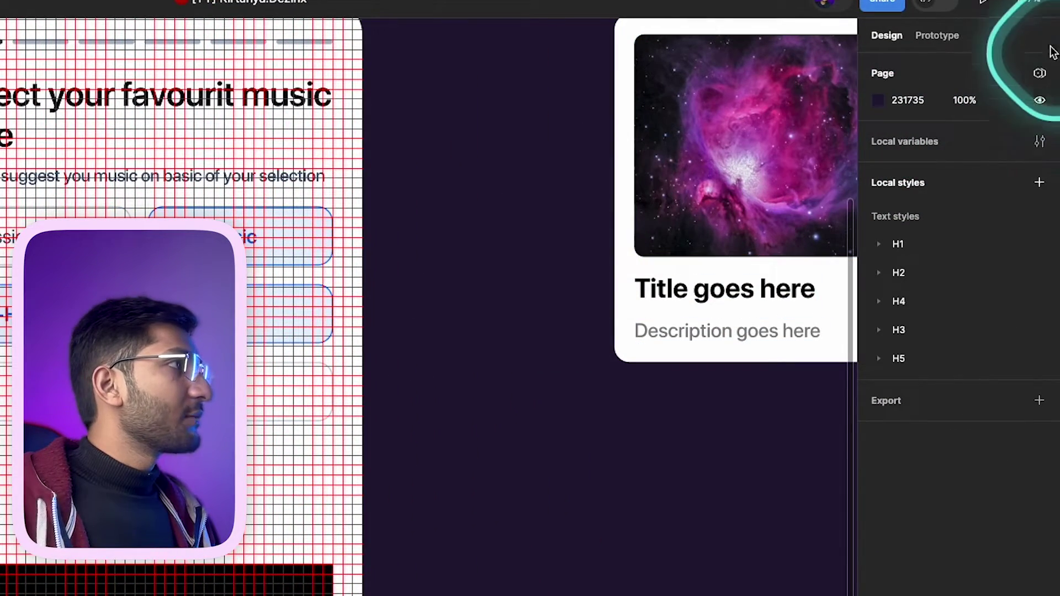
{"action": "left_click", "coordinate": [1033, 6]}
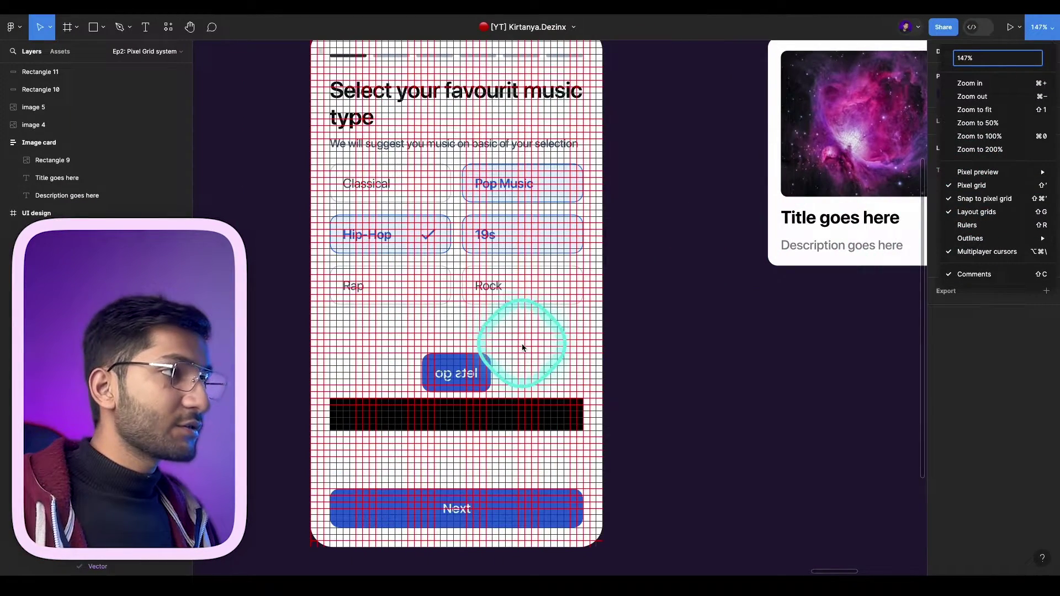
{"action": "left_click", "coordinate": [523, 347]}
- Draw an 8 × 8 rectangle filling one grid cell above the lets go button at X 256, Y 384
{"action": "scroll", "coordinate": [523, 347], "scroll_direction": "up", "scroll_amount": 10}
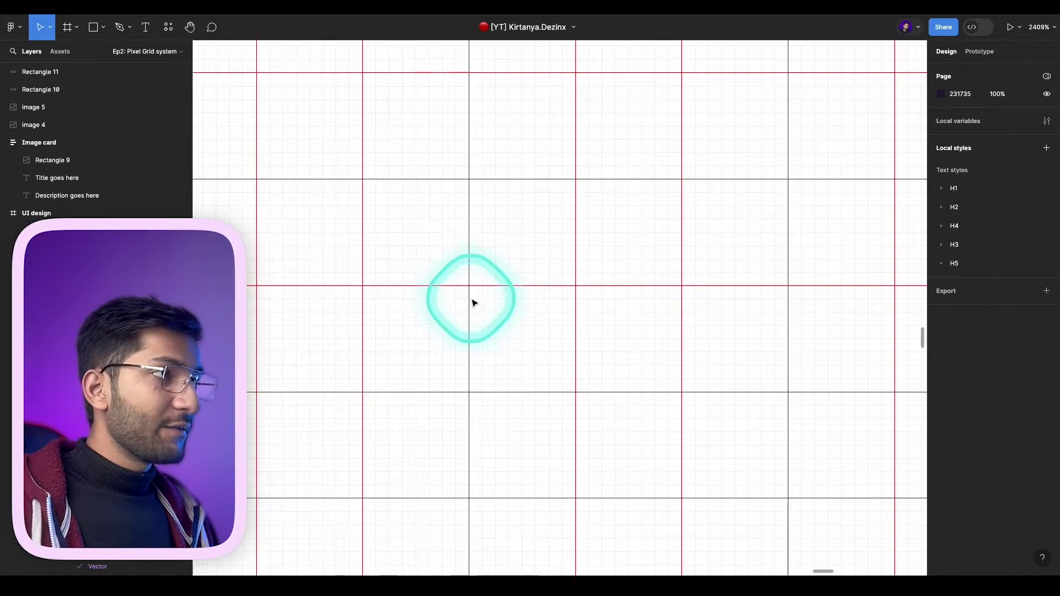
{"action": "key", "text": "r"}
{"action": "left_click_drag", "start_coordinate": [468, 292], "coordinate": [574, 389]}
- Draw a 1 × 1 rectangle on a single pixel beside the 8 × 8 square, at X 265, Y 387
{"action": "scroll", "coordinate": [597, 331], "scroll_direction": "up", "scroll_amount": 15}
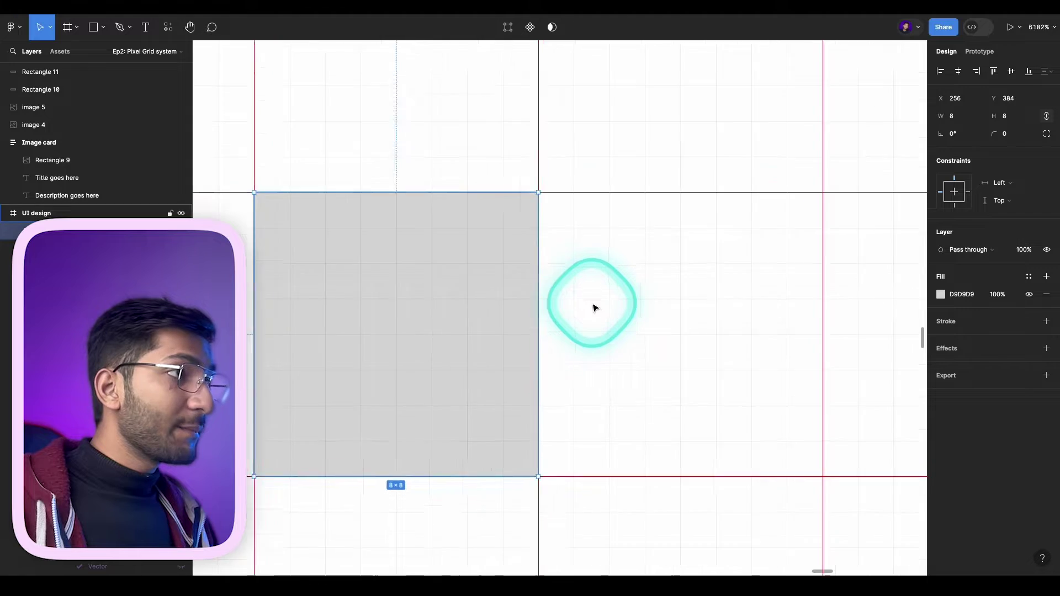
{"action": "key", "text": "r"}
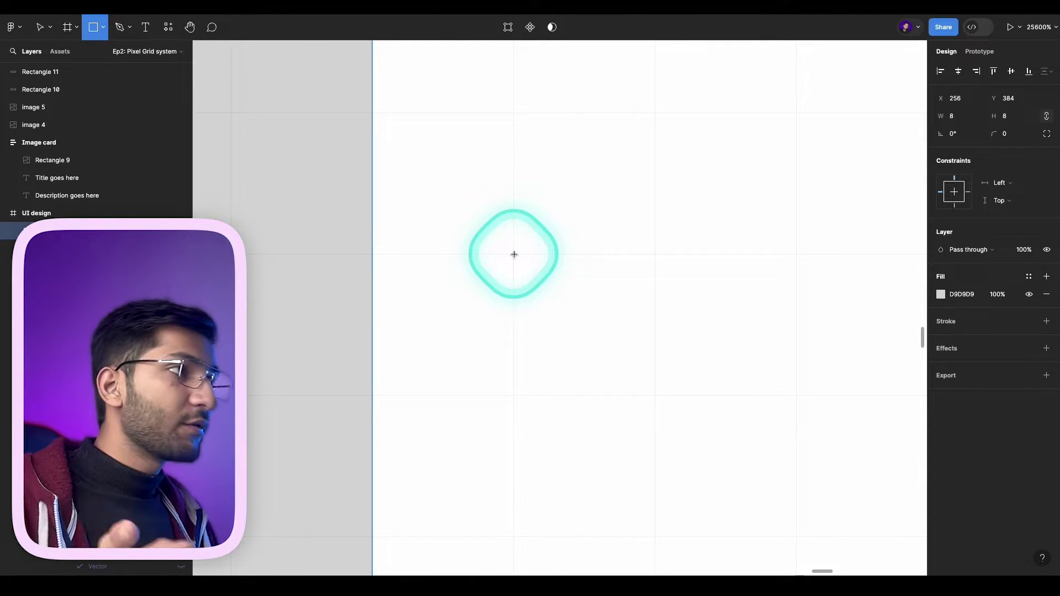
{"action": "left_click_drag", "start_coordinate": [515, 254], "coordinate": [551, 331]}
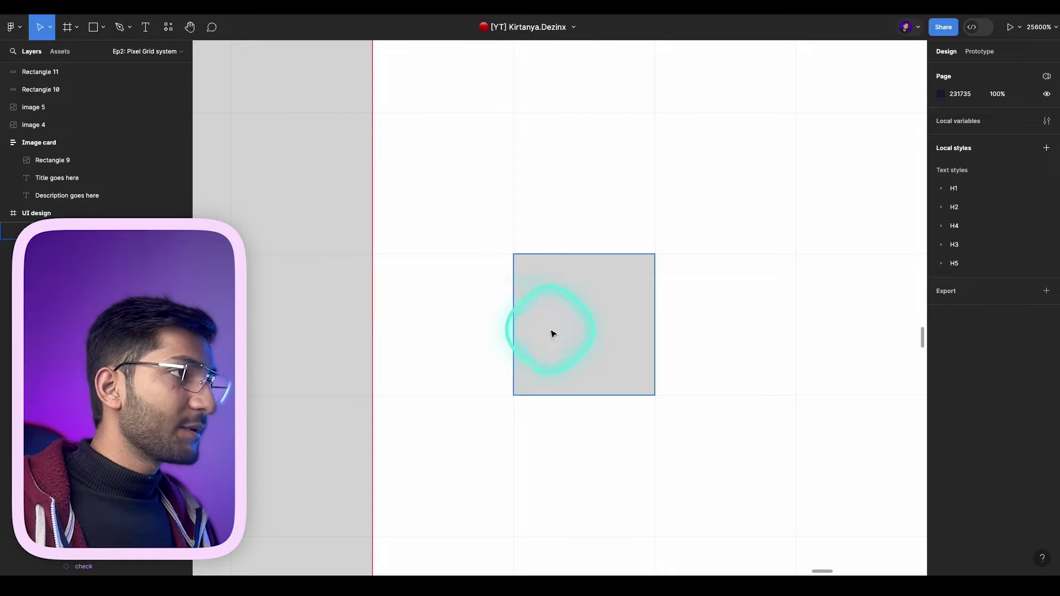
- Try stretching the one-pixel rectangle to 2 × 1 with pixel snapping on, and return its width to 1
{"action": "scroll", "coordinate": [510, 216], "scroll_direction": "down", "scroll_amount": 3}
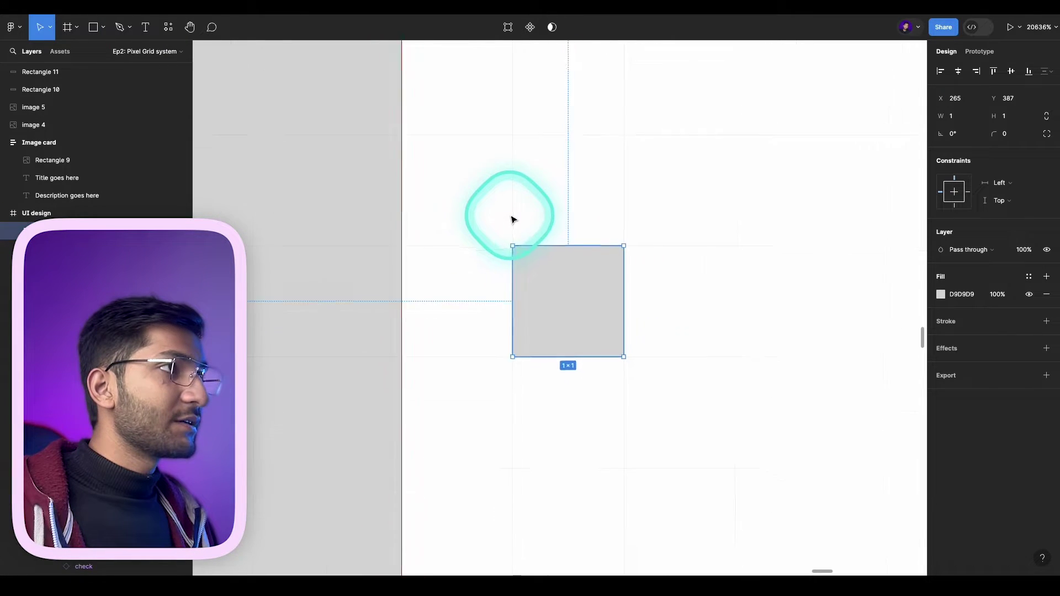
{"action": "scroll", "coordinate": [605, 180], "scroll_direction": "down", "scroll_amount": 5}
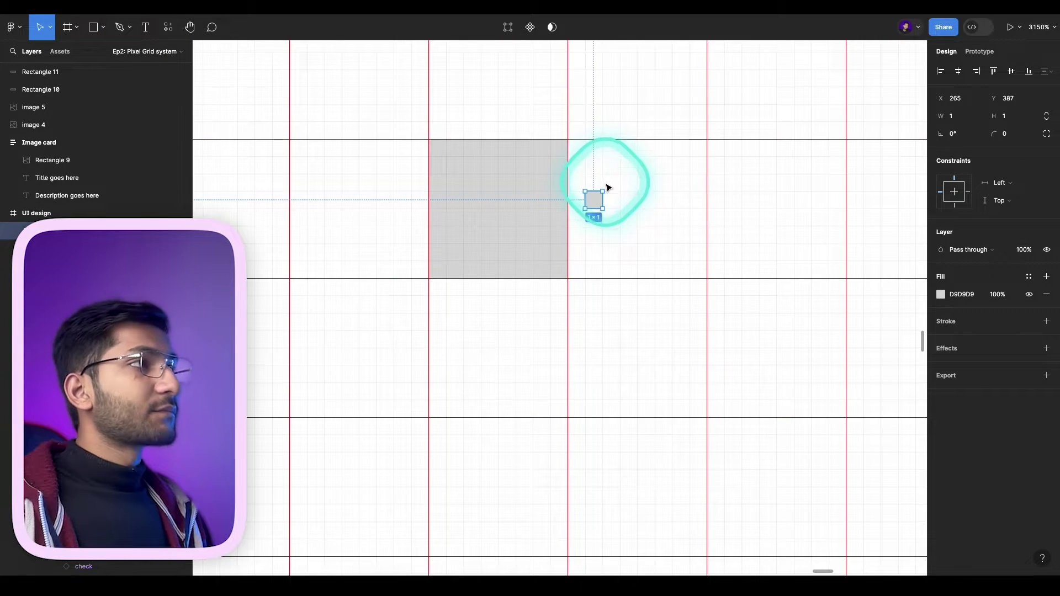
{"action": "scroll", "coordinate": [606, 185], "scroll_direction": "up", "scroll_amount": 3}
{"action": "scroll", "coordinate": [602, 220], "scroll_direction": "up", "scroll_amount": 1}
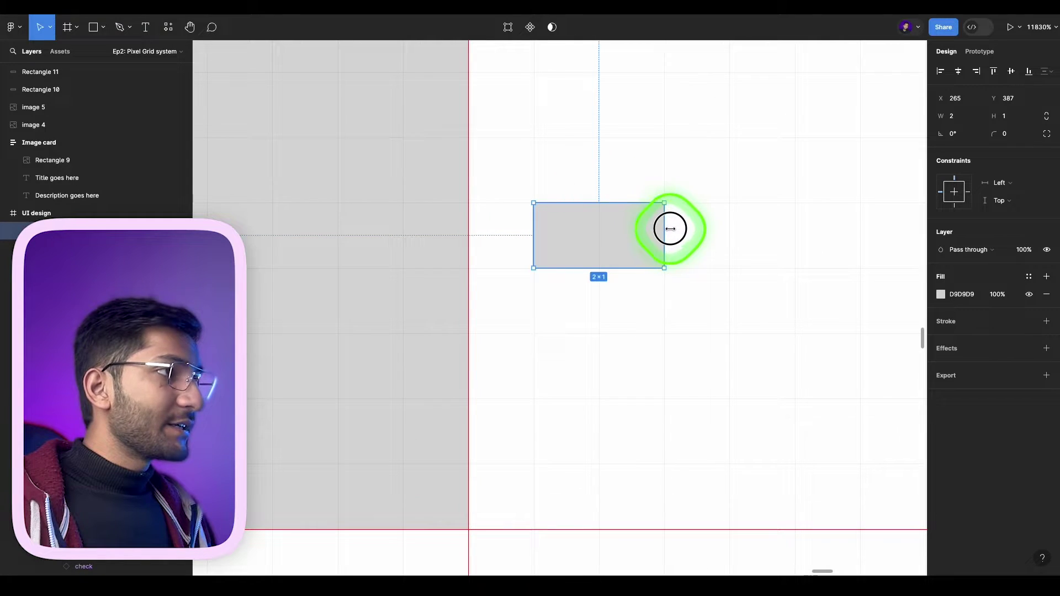
{"action": "mouse_move", "coordinate": [605, 228]}
{"action": "left_mouse_down"}
{"action": "mouse_move", "coordinate": [641, 230]}
{"action": "mouse_move", "coordinate": [621, 229]}
{"action": "left_mouse_up"}
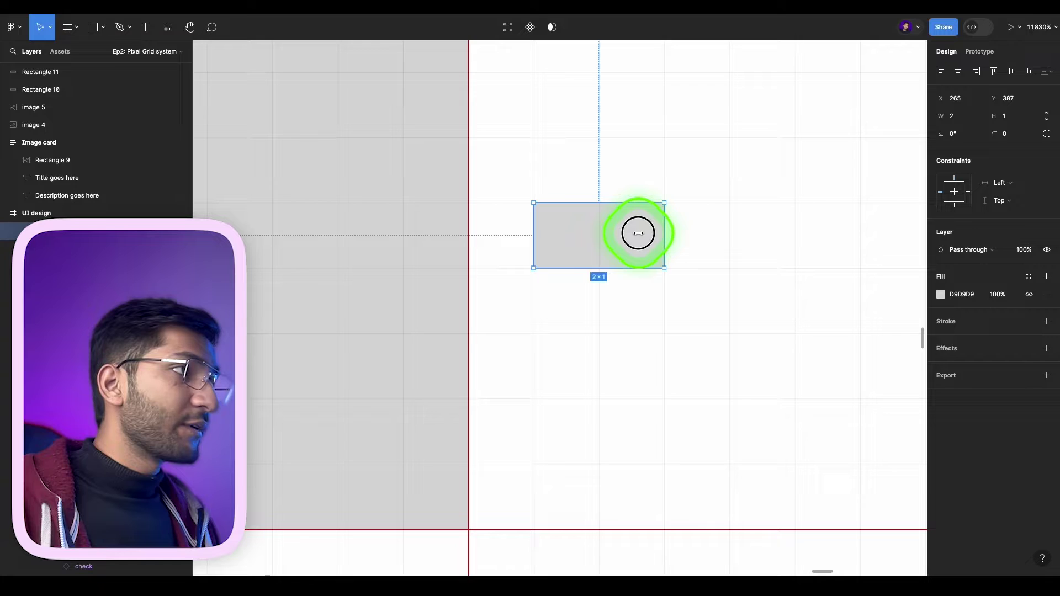
- Turn off Snap to pixel grid and stretch the one-pixel rectangle to a width of 1.26
{"action": "left_click", "coordinate": [1044, 27]}
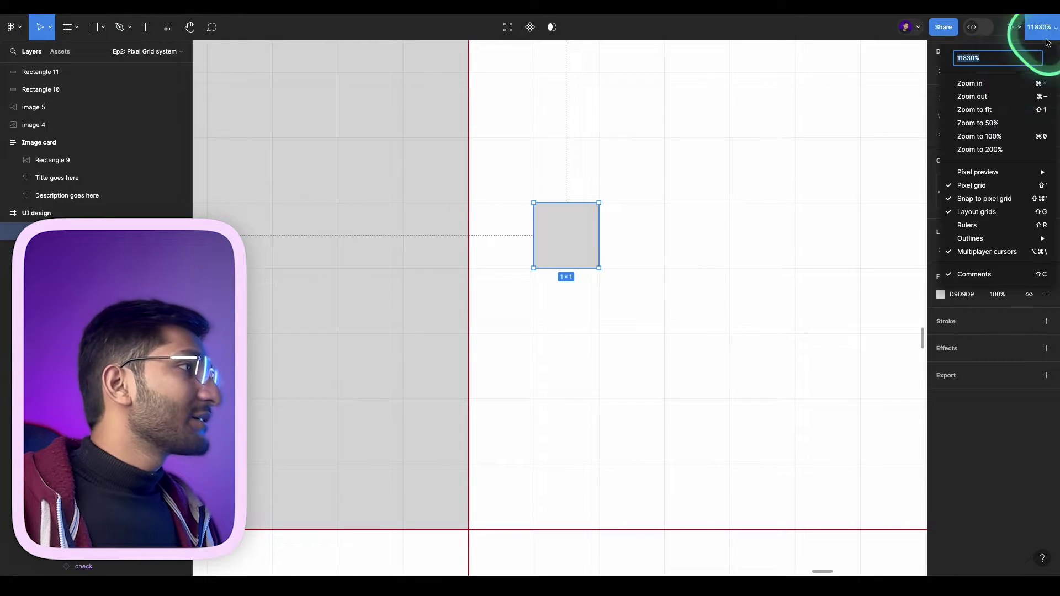
{"action": "left_click", "coordinate": [992, 199]}
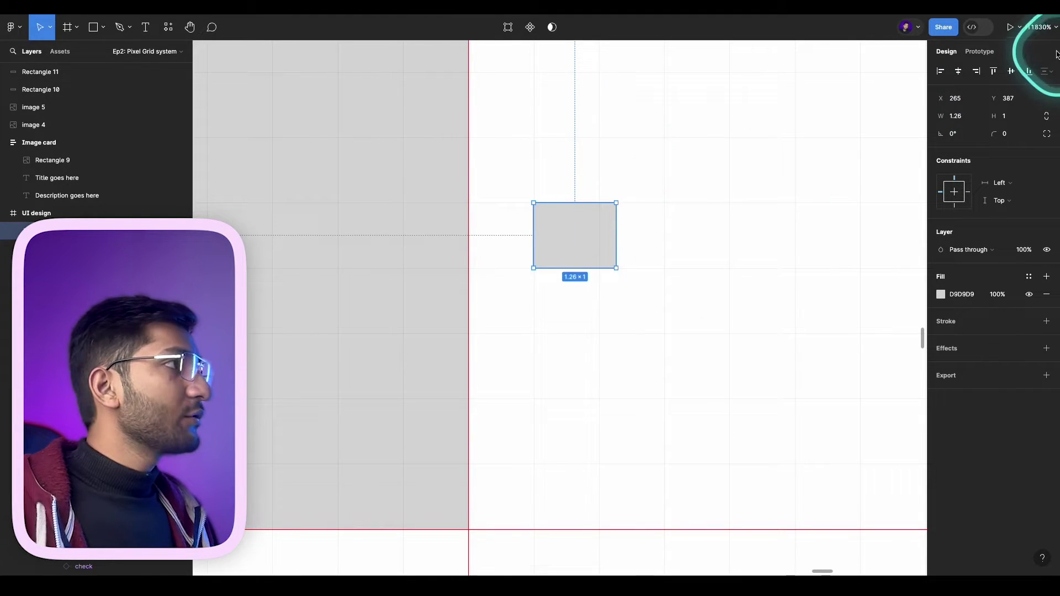
- Turn Snap to pixel grid back on and reduce the small rectangle's width to 1
{"action": "left_click", "coordinate": [1040, 33]}
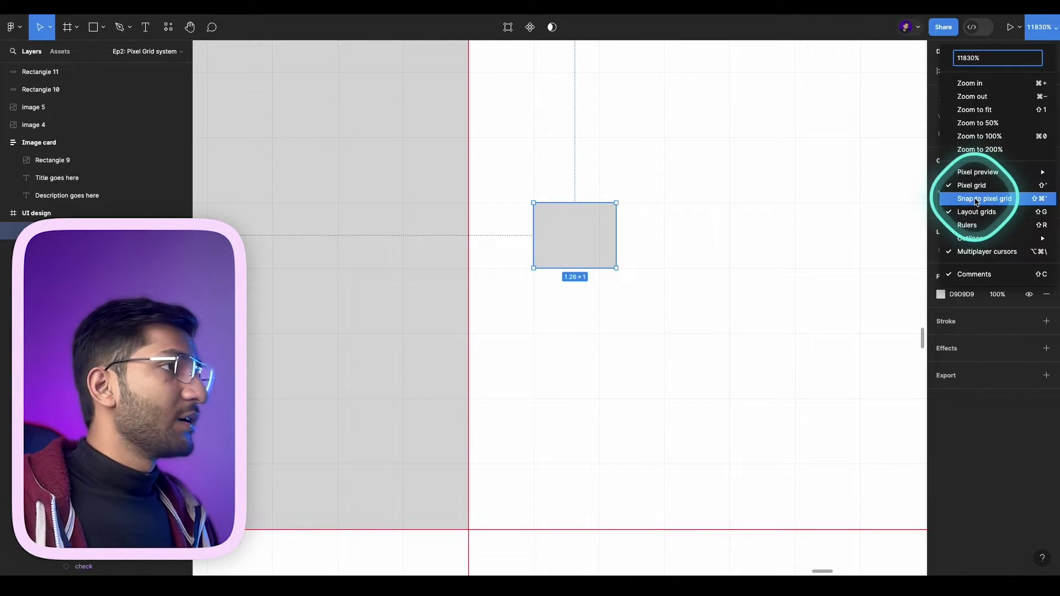
{"action": "left_click", "coordinate": [986, 199]}
{"action": "left_click_drag", "start_coordinate": [618, 226], "coordinate": [599, 227]}
- Bring the first YouTube Studio screenshot into view and select it
{"action": "scroll", "coordinate": [618, 216], "scroll_direction": "down", "scroll_amount": 8}
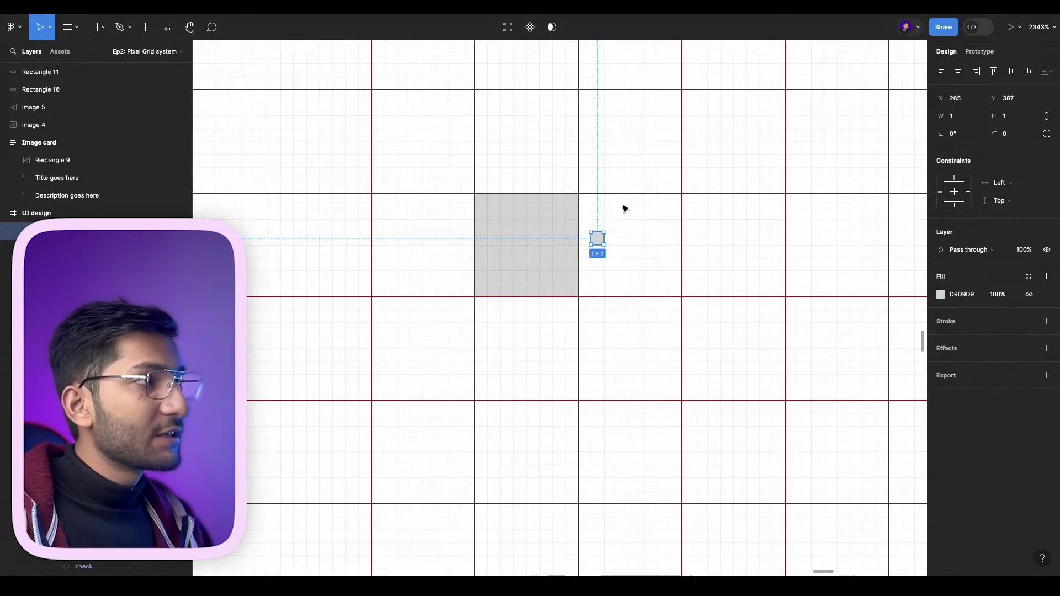
{"action": "scroll", "coordinate": [647, 219], "scroll_direction": "down", "scroll_amount": 10}
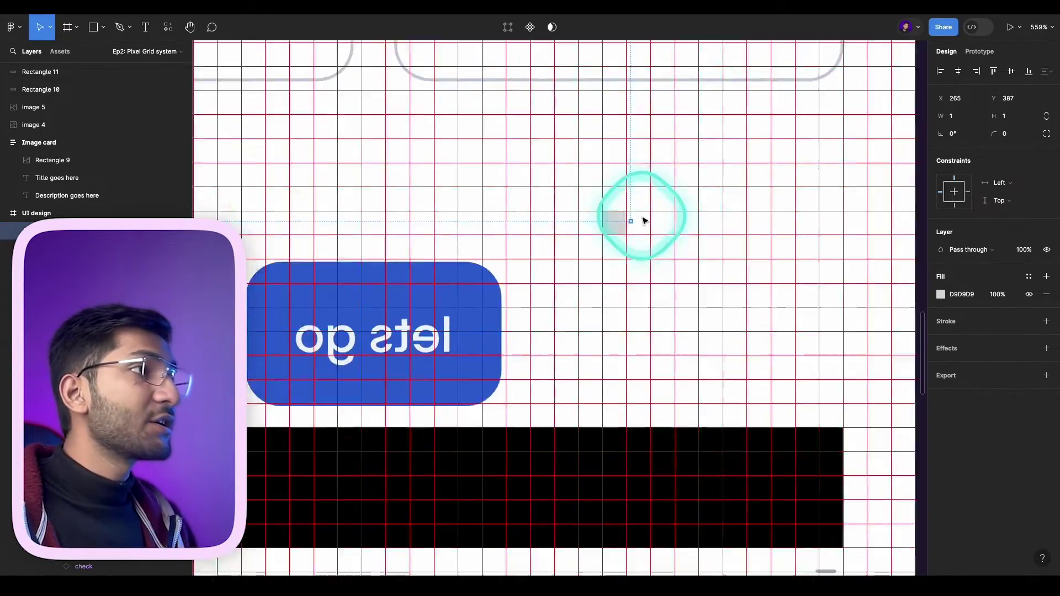
{"action": "scroll", "coordinate": [642, 334], "scroll_direction": "right", "scroll_amount": 5}
{"action": "left_click", "coordinate": [473, 391]}
{"action": "scroll", "coordinate": [587, 272], "scroll_direction": "up", "scroll_amount": 5}
{"action": "key", "text": "shift+2"}
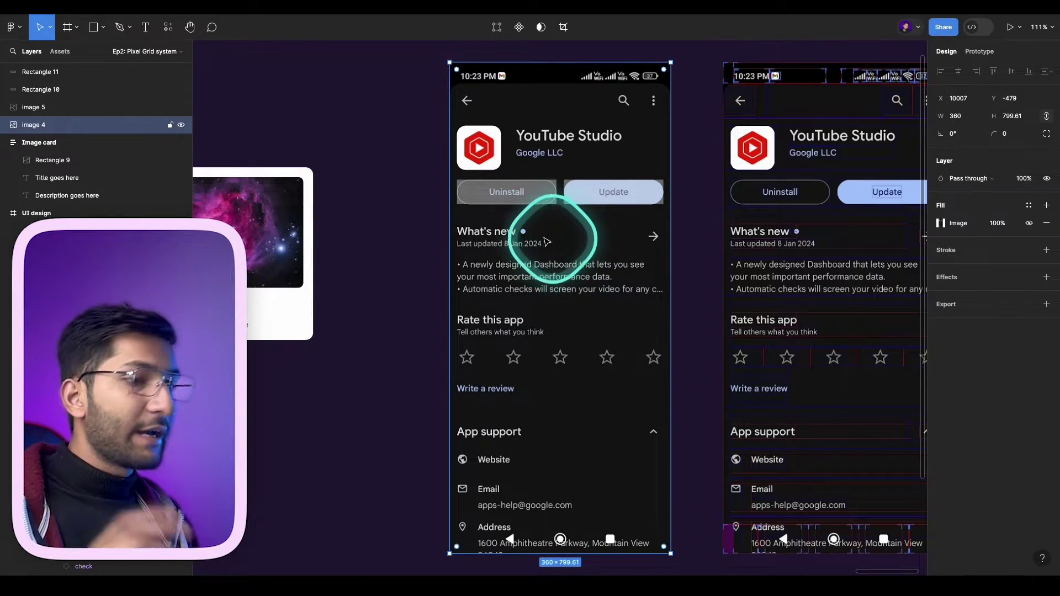
- Check the width and height of the rectangle over the Uninstall button and measure its distances to the screenshot's edges
{"action": "scroll", "coordinate": [504, 194], "scroll_direction": "up", "scroll_amount": 2}
{"action": "left_click", "coordinate": [503, 196]}
{"action": "scroll", "coordinate": [502, 196], "scroll_direction": "up", "scroll_amount": 10}
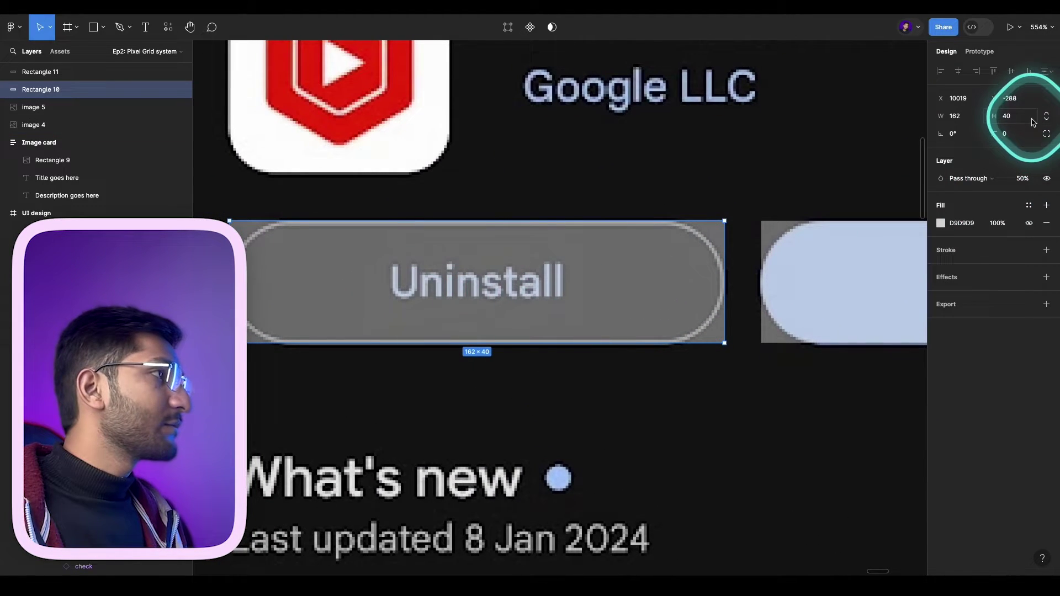
{"action": "left_click", "coordinate": [961, 117]}
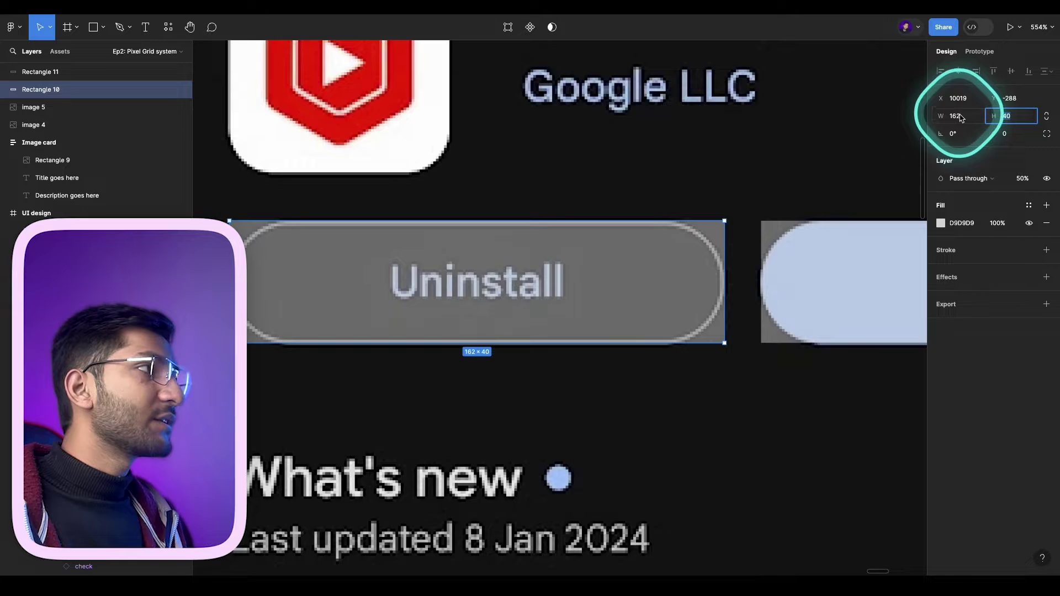
{"action": "scroll", "coordinate": [601, 294], "scroll_direction": "right", "scroll_amount": 1}
{"action": "key", "text": "alt"}
{"action": "scroll", "coordinate": [483, 314], "scroll_direction": "down", "scroll_amount": 1}
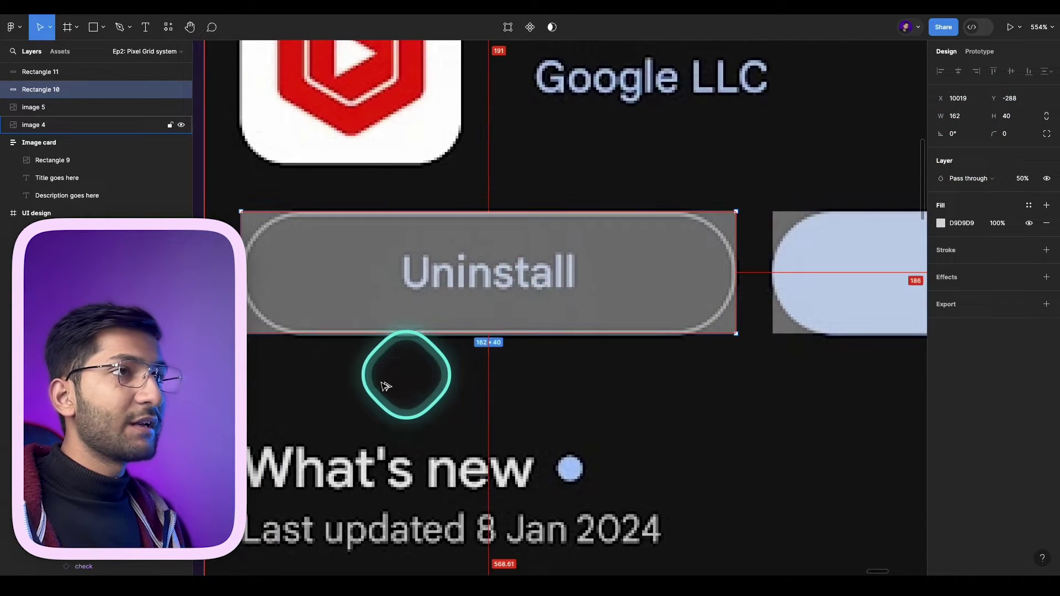
{"action": "scroll", "coordinate": [289, 381], "scroll_direction": "down", "scroll_amount": 2}
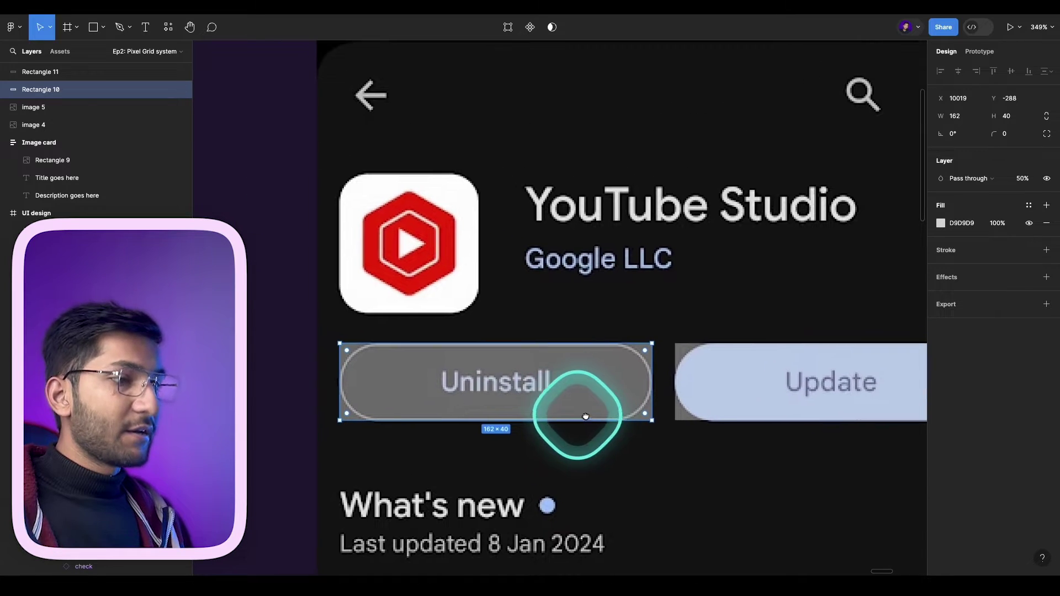
- Draw a 71 × 71 rectangle over the YouTube Studio app icon at X 10020, Y -376
{"action": "scroll", "coordinate": [575, 421], "scroll_direction": "up", "scroll_amount": 2}
{"action": "key", "text": "r"}
{"action": "scroll", "coordinate": [469, 388], "scroll_direction": "up", "scroll_amount": 3}
{"action": "left_click_drag", "start_coordinate": [447, 403], "coordinate": [662, 228]}
{"action": "left_click_drag", "start_coordinate": [597, 307], "coordinate": [600, 302]}
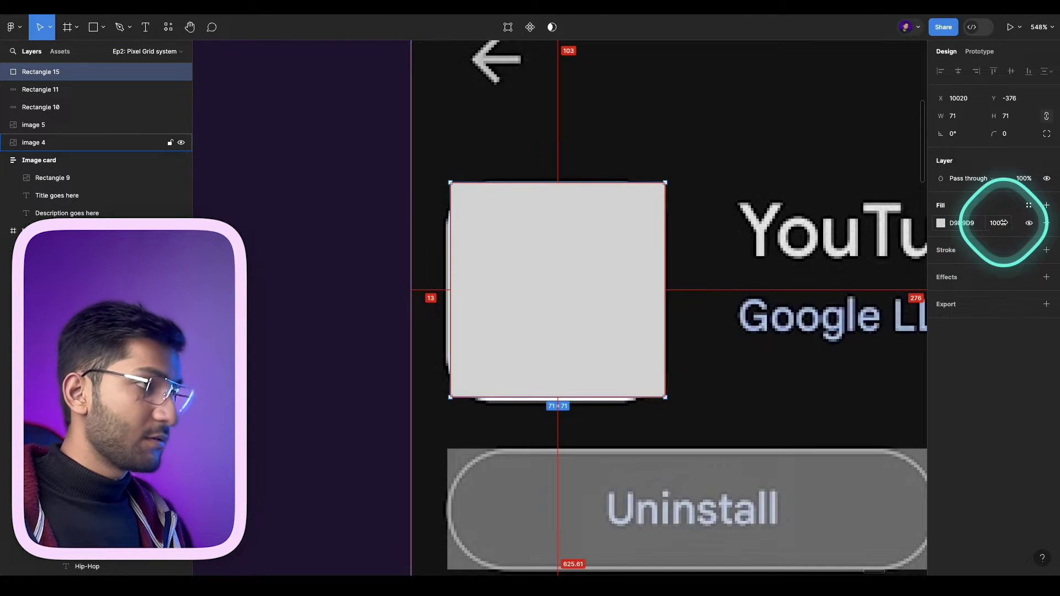
- Lower the icon rectangle's fill opacity to 78% and move it to X 10019, Y -375
{"action": "left_click_drag", "start_coordinate": [1004, 223], "coordinate": [989, 224]}
{"action": "scroll", "coordinate": [563, 343], "scroll_direction": "up", "scroll_amount": 2}
{"action": "left_click_drag", "start_coordinate": [563, 343], "coordinate": [555, 322]}
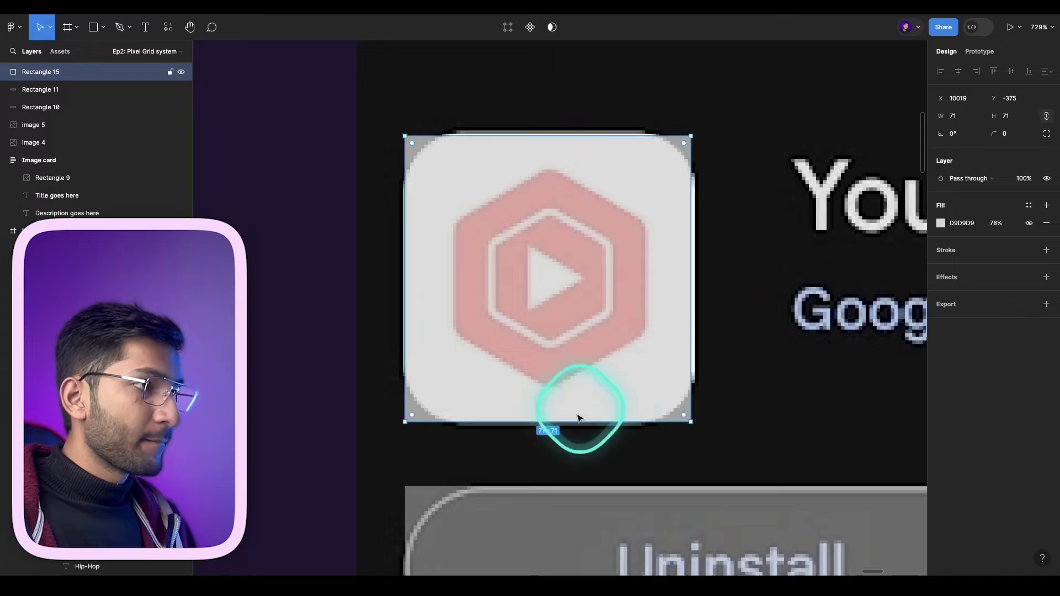
- Resize the translucent rectangle to 72 × 72 so that it matches the app icon's edges, and deselect it
{"action": "scroll", "coordinate": [618, 260], "scroll_direction": "up", "scroll_amount": 2}
{"action": "left_click_drag", "start_coordinate": [681, 108], "coordinate": [687, 104]}
{"action": "scroll", "coordinate": [689, 171], "scroll_direction": "down", "scroll_amount": 2}
{"action": "scroll", "coordinate": [747, 272], "scroll_direction": "up", "scroll_amount": 2}
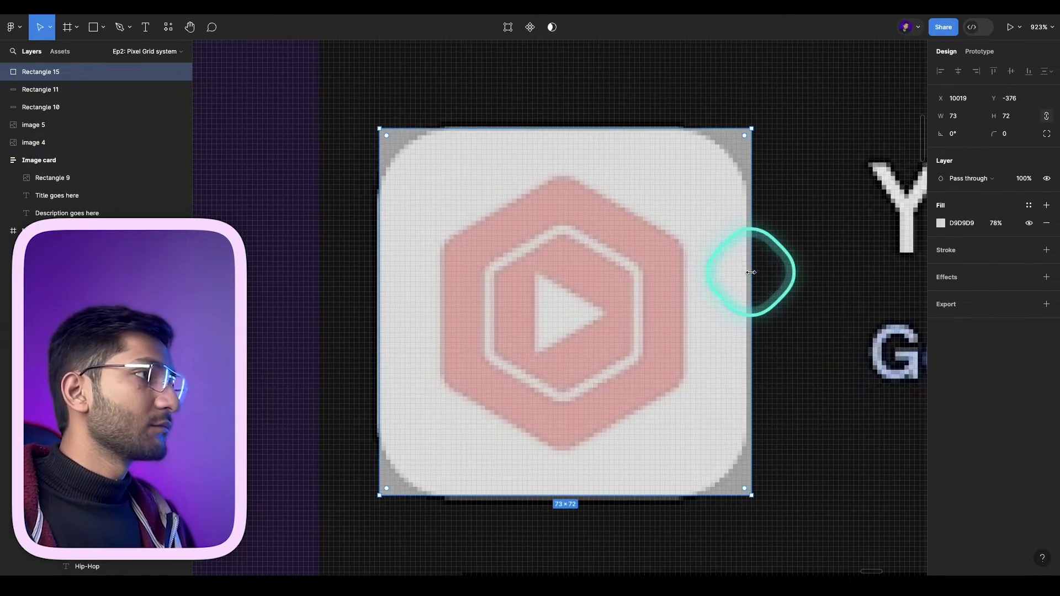
{"action": "scroll", "coordinate": [750, 271], "scroll_direction": "down", "scroll_amount": 3}
{"action": "scroll", "coordinate": [635, 260], "scroll_direction": "right", "scroll_amount": 2}
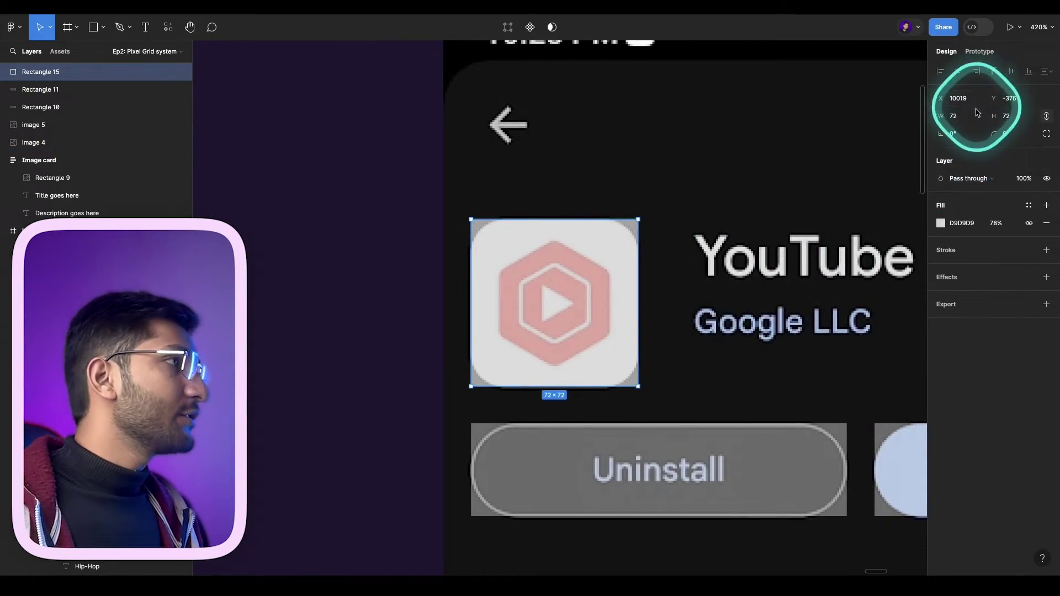
{"action": "key", "text": "Escape"}
- Check the width and height of the first YouTube Studio screenshot image
{"action": "scroll", "coordinate": [657, 170], "scroll_direction": "down", "scroll_amount": 5}
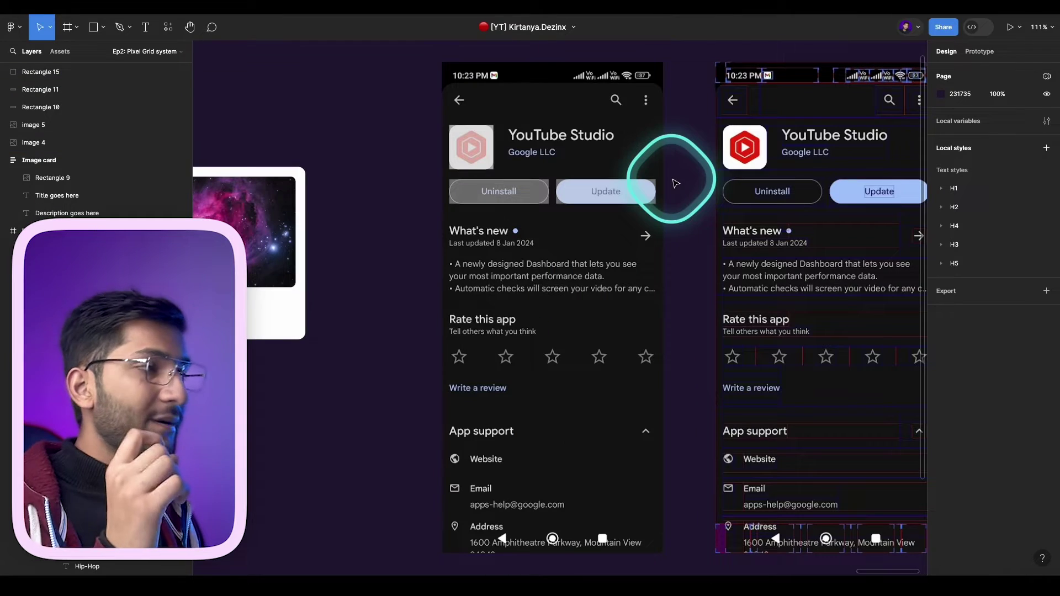
{"action": "left_click", "coordinate": [574, 146]}
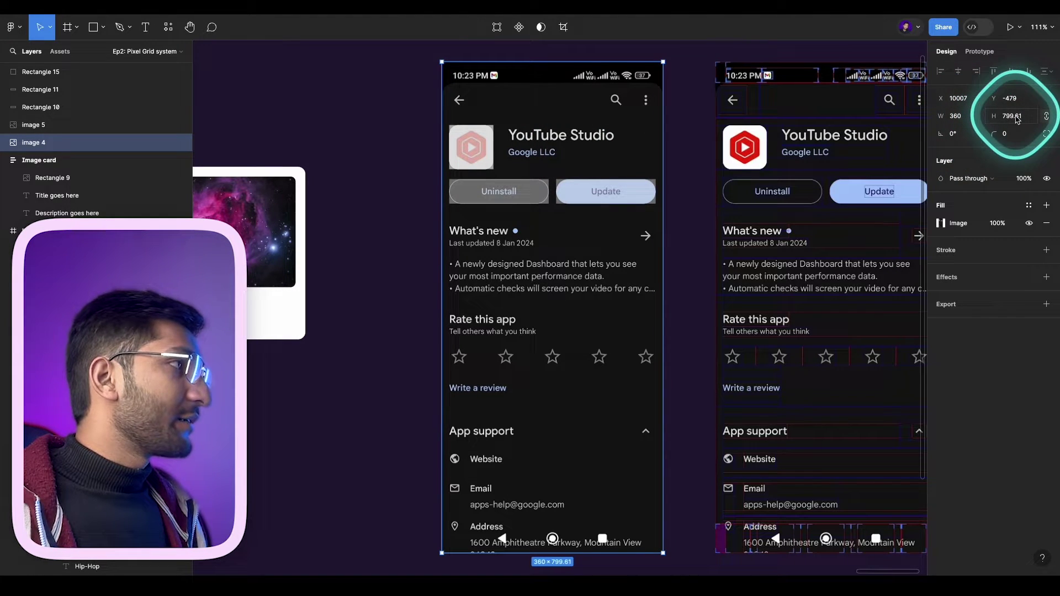
{"action": "left_click", "coordinate": [709, 347]}
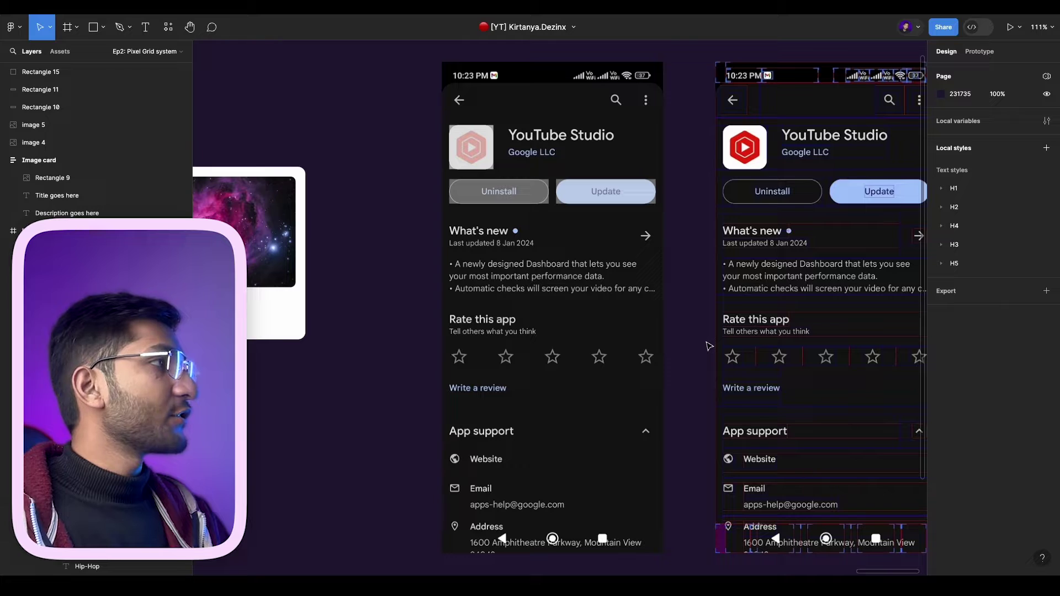